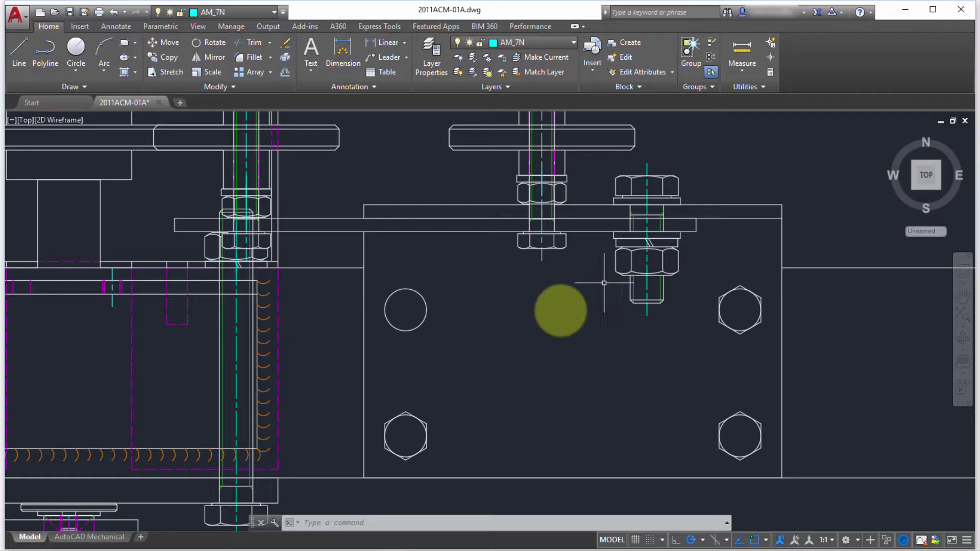
- Switch to the Annotate ribbon tab for the center-mark and centerline tools
left_click(116, 26)
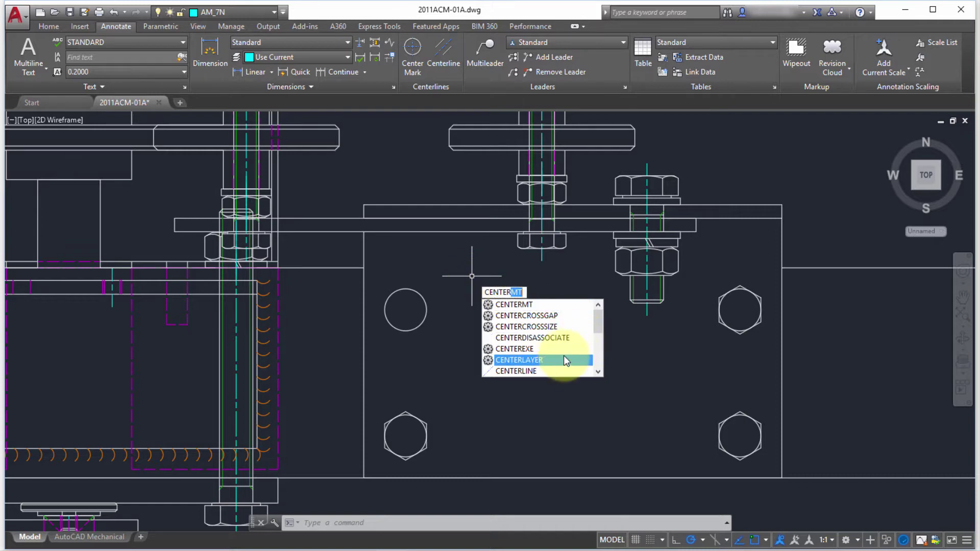
- Scroll the CENTER command suggestions, read the CENTERLINE description, and dismiss the list
left_click(597, 372)
left_click(598, 372)
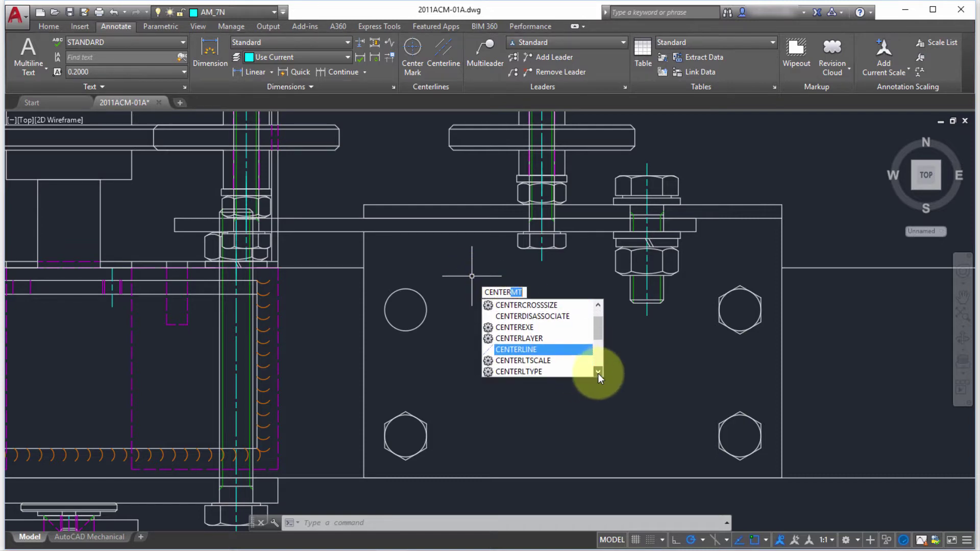
left_click(598, 373)
left_click(598, 373)
left_click(598, 372)
left_click(598, 372)
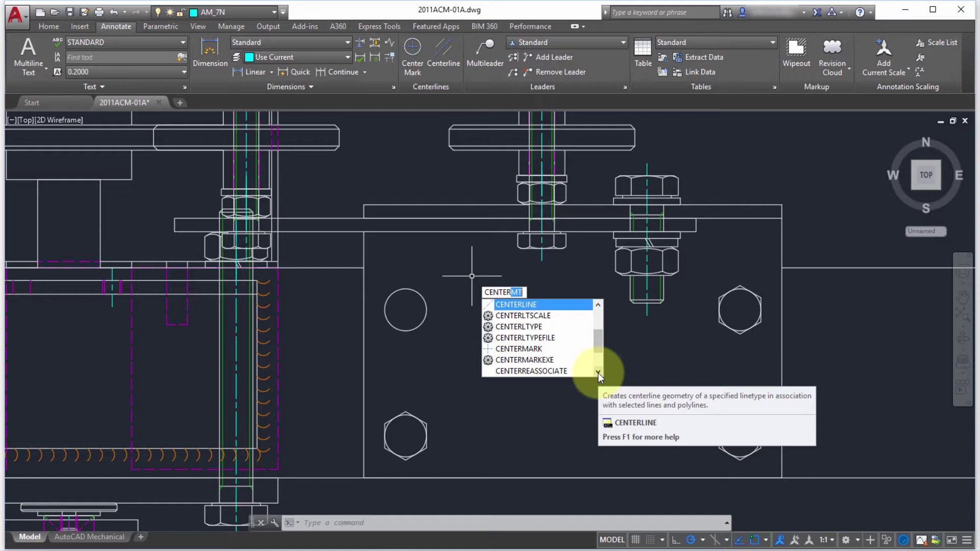
left_click(598, 372)
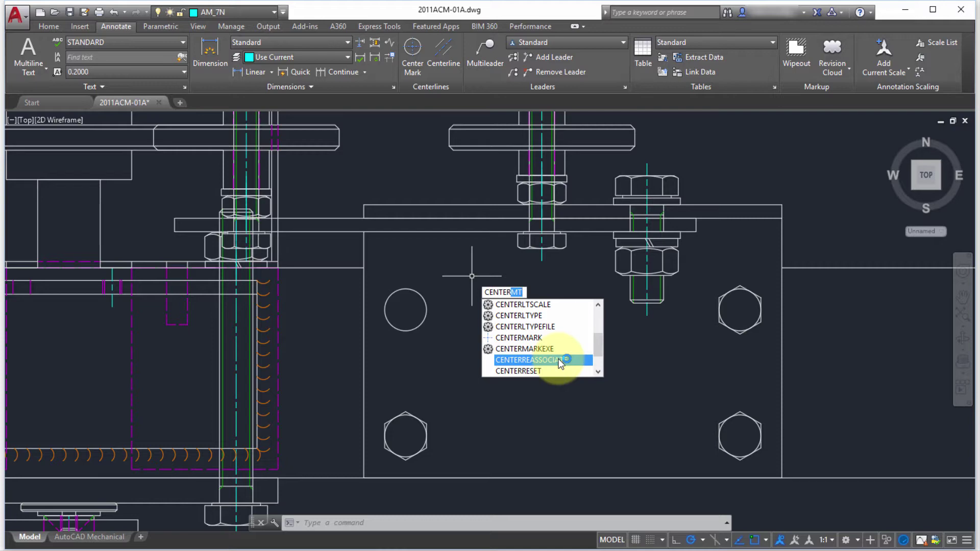
left_click(416, 160)
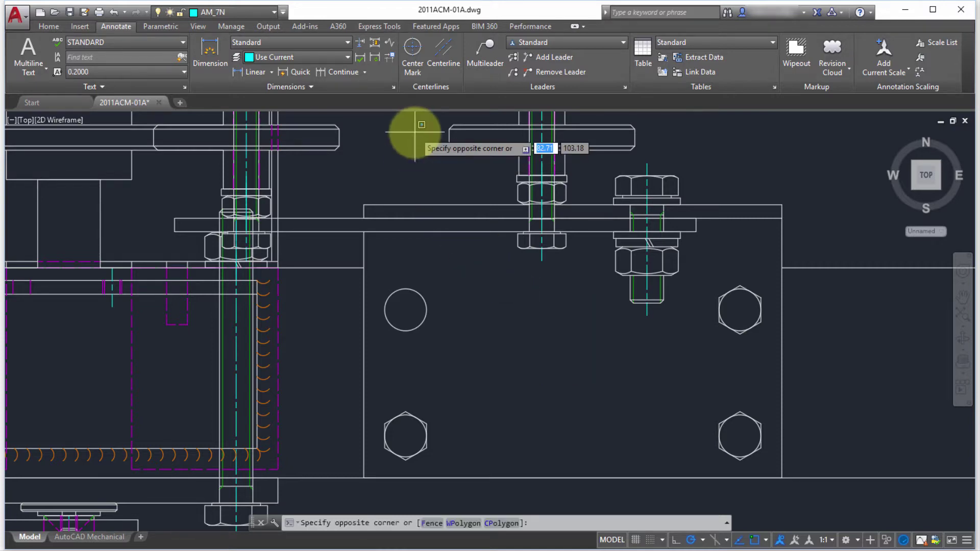
- Place an associative center mark on the upper-left circle
left_click(413, 50)
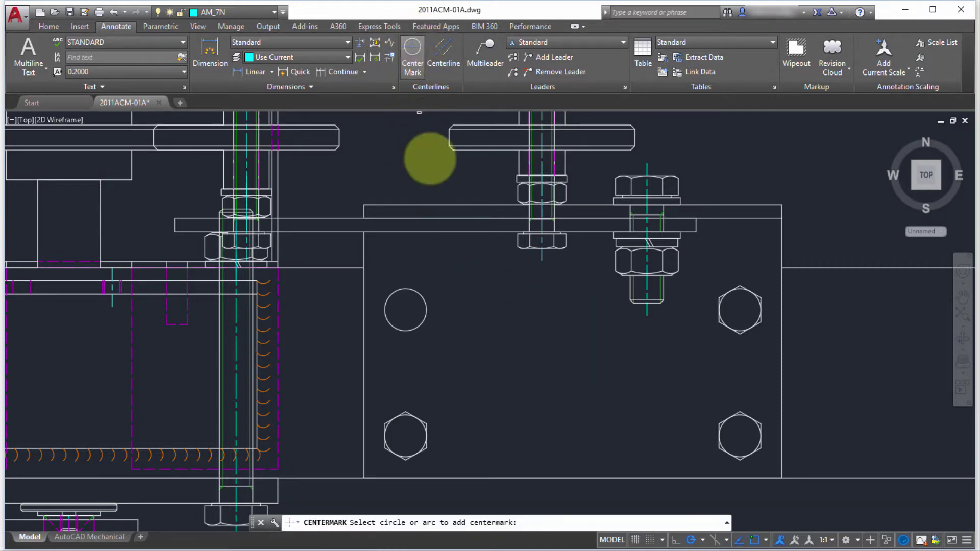
left_click(418, 294)
key("Return")
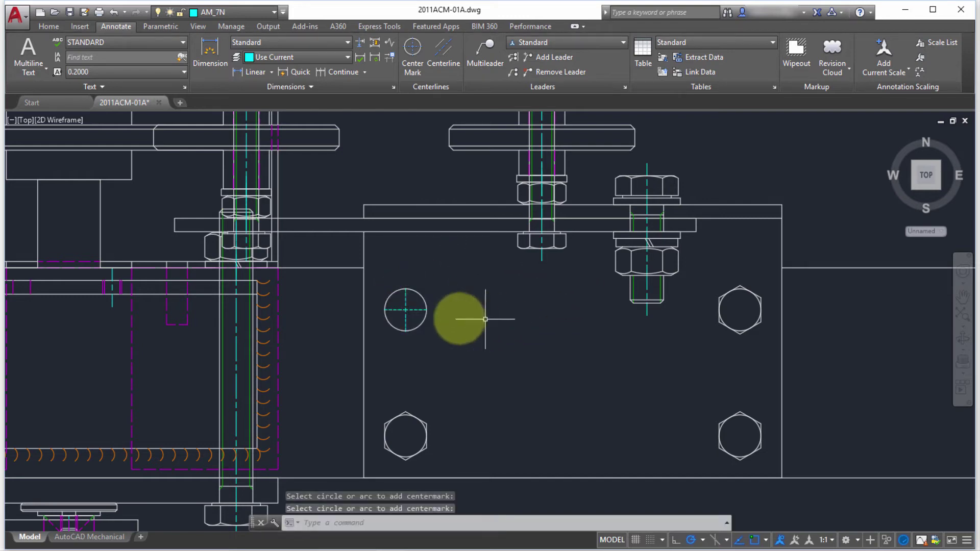
- Enlarge the circle's radius and move it down-right, then select its center mark
scroll(429, 342, "up", 5)
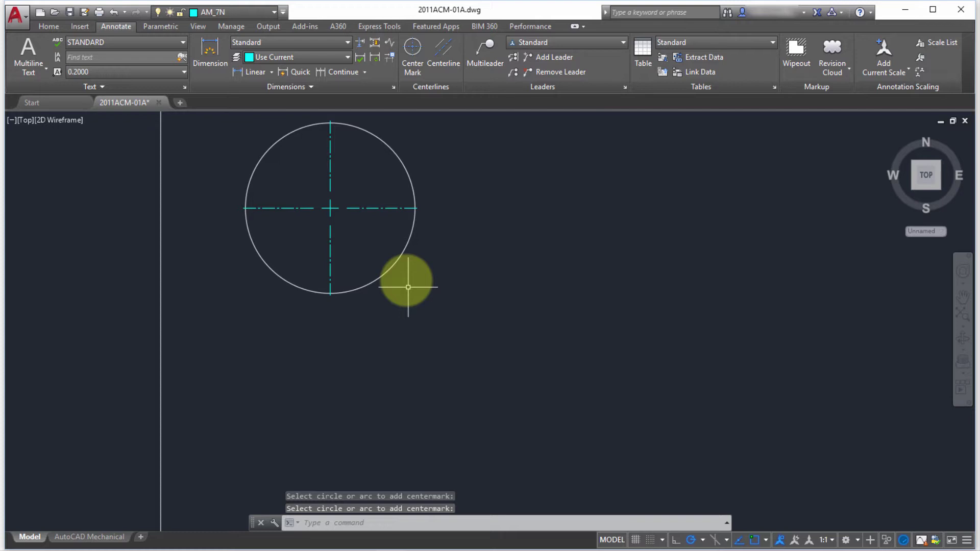
left_click(390, 268)
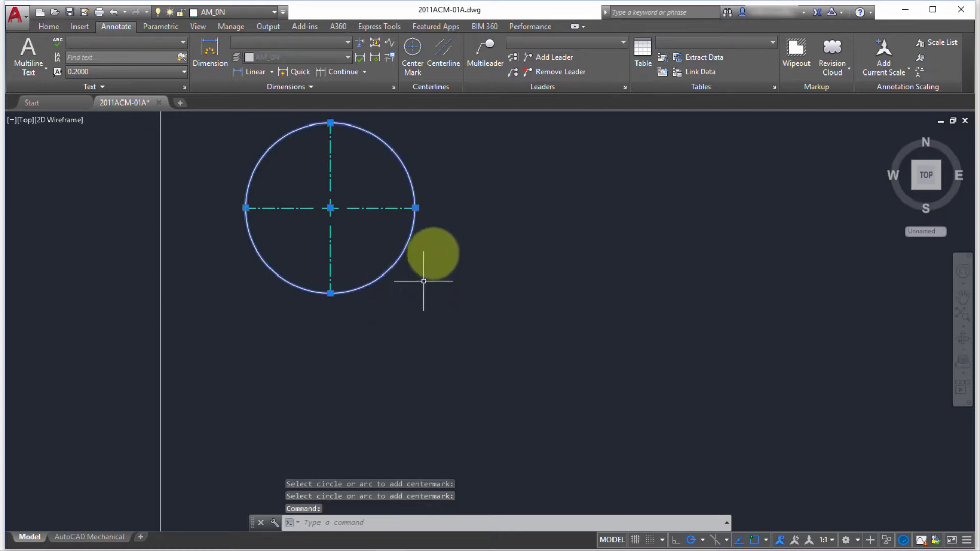
left_click(415, 208)
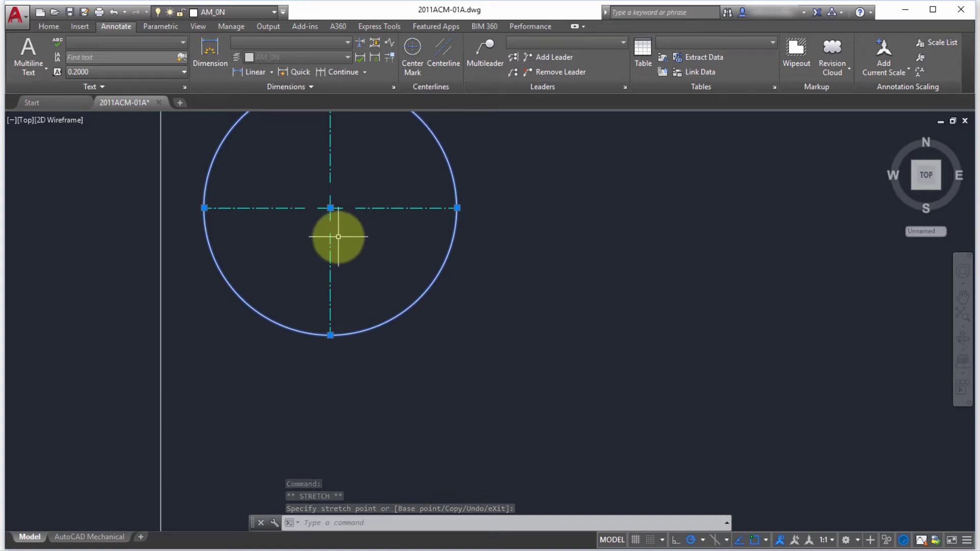
key("Return")
left_click(370, 242)
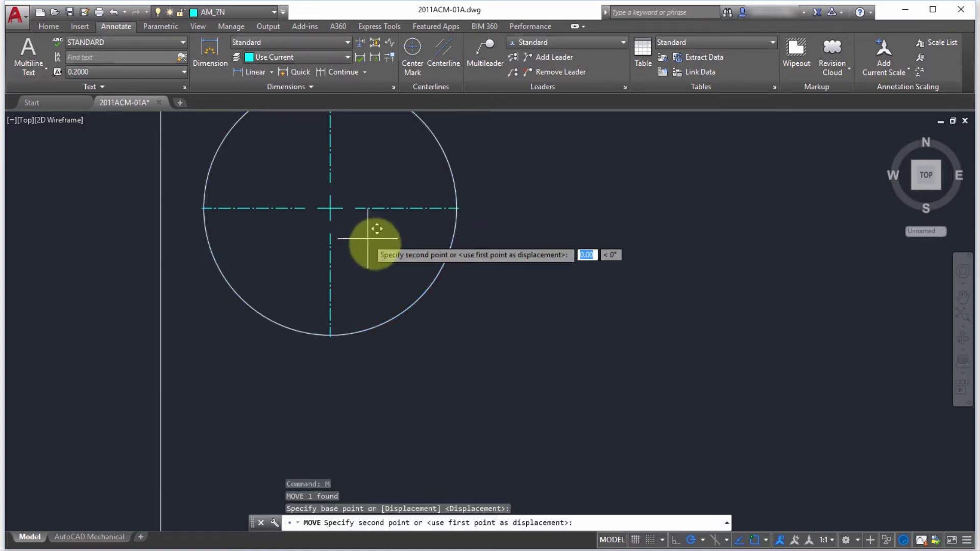
left_click(487, 321)
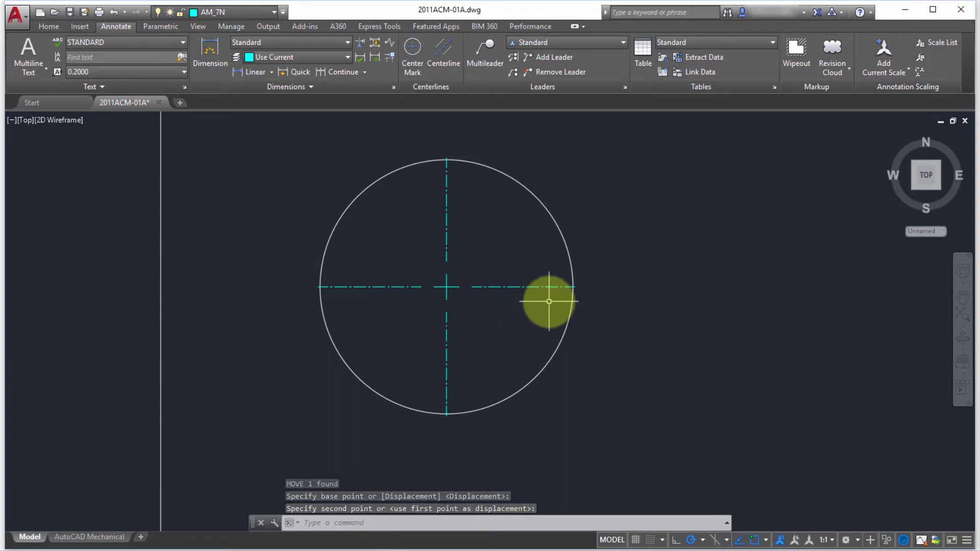
left_click(474, 260)
left_click(439, 286)
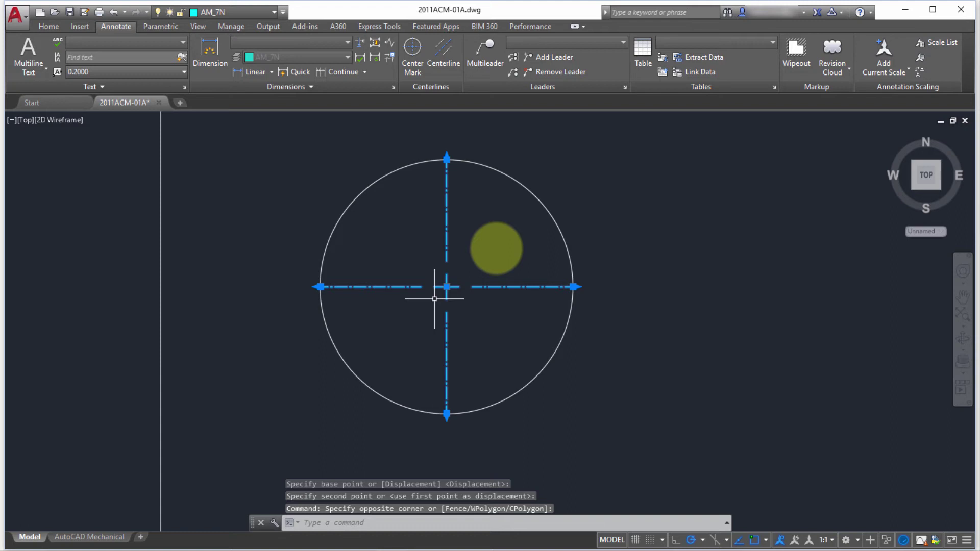
- Erase the center mark and set CENTERLAYER to am_7n
key("Delete")
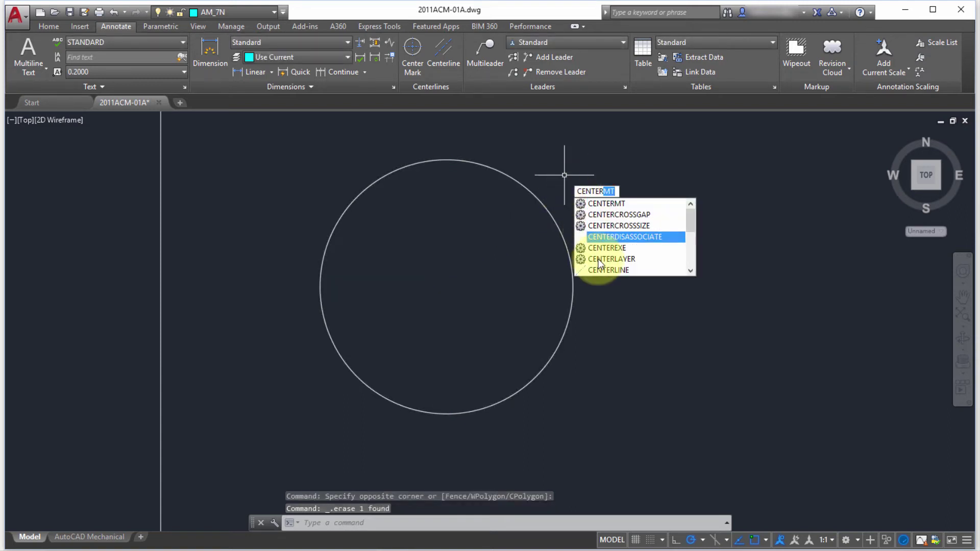
left_click(590, 264)
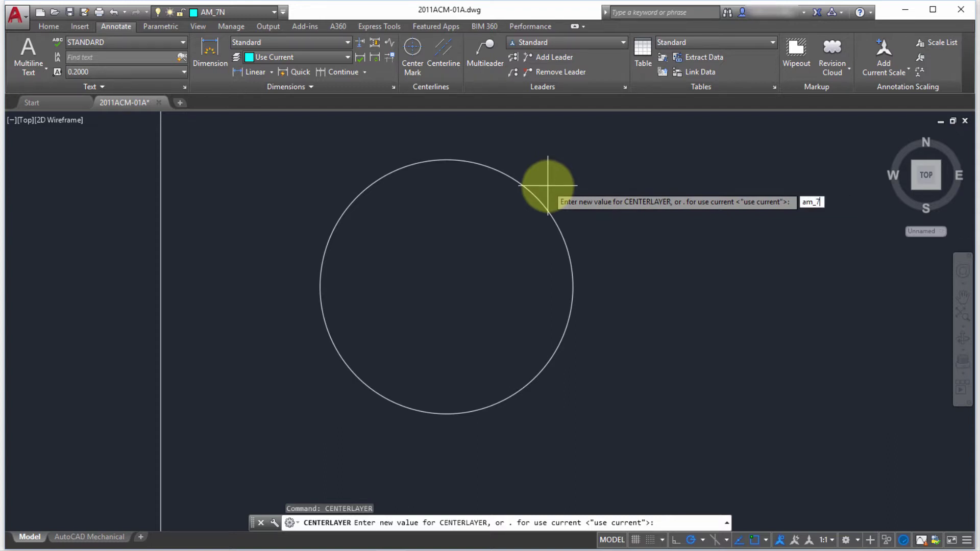
key("Return")
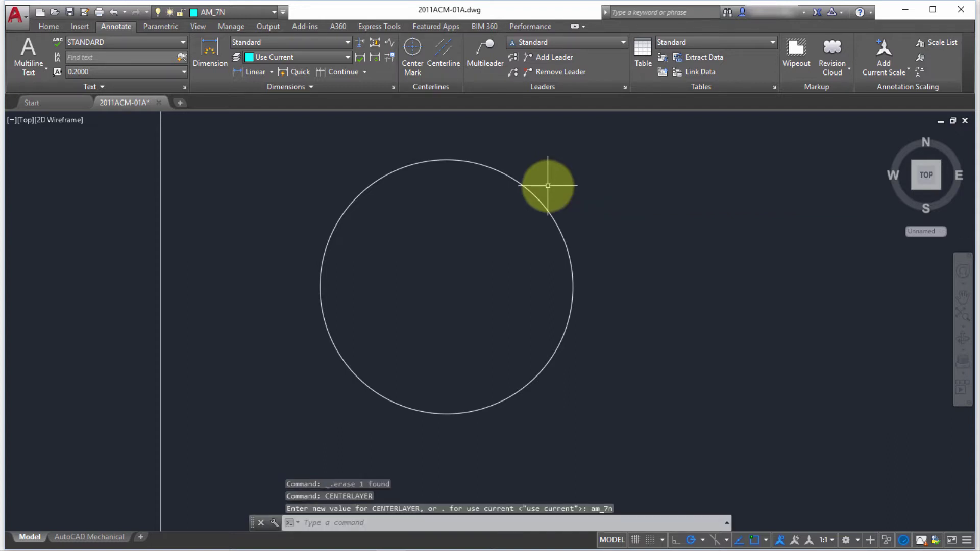
- Make layer 0 current, place a test center mark on the circle, and select it
left_click(239, 11)
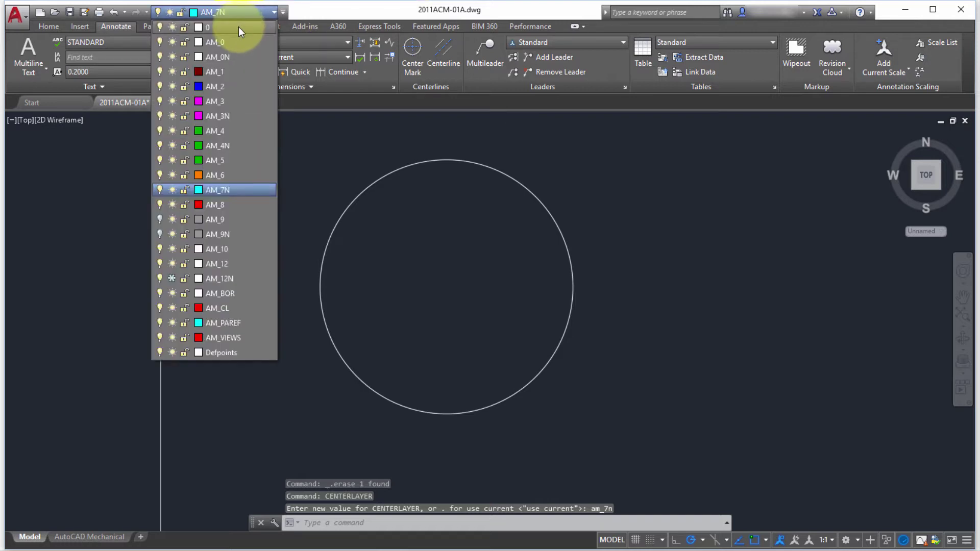
left_click(238, 26)
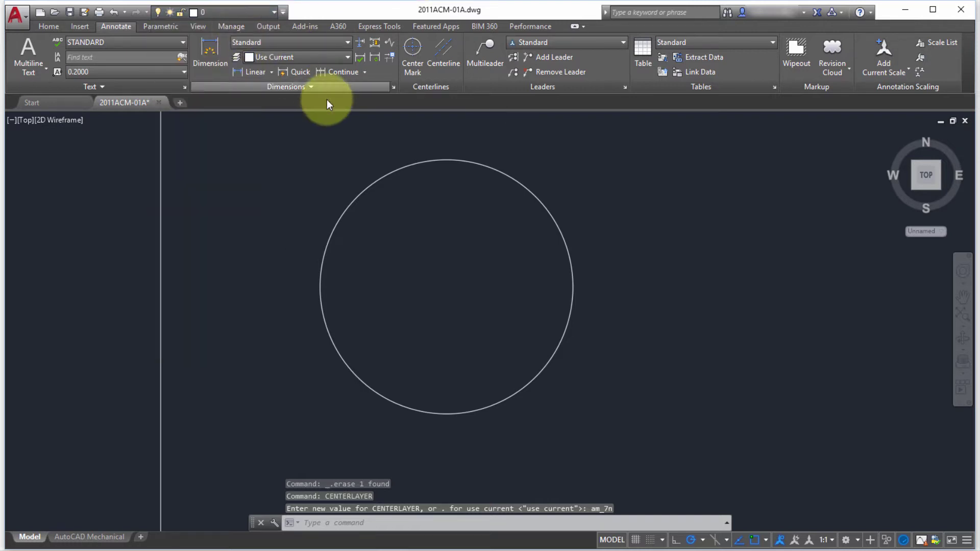
left_click(415, 46)
left_click(385, 174)
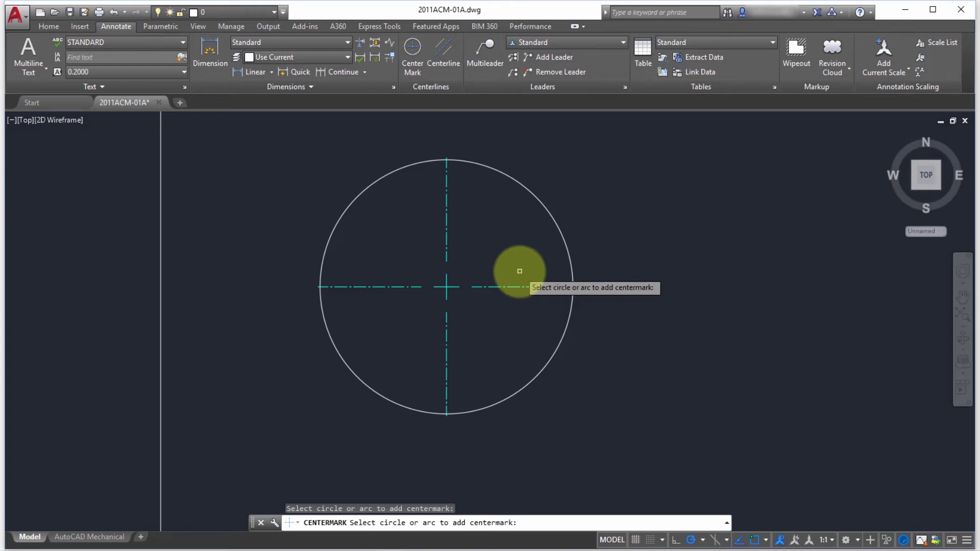
key("Escape")
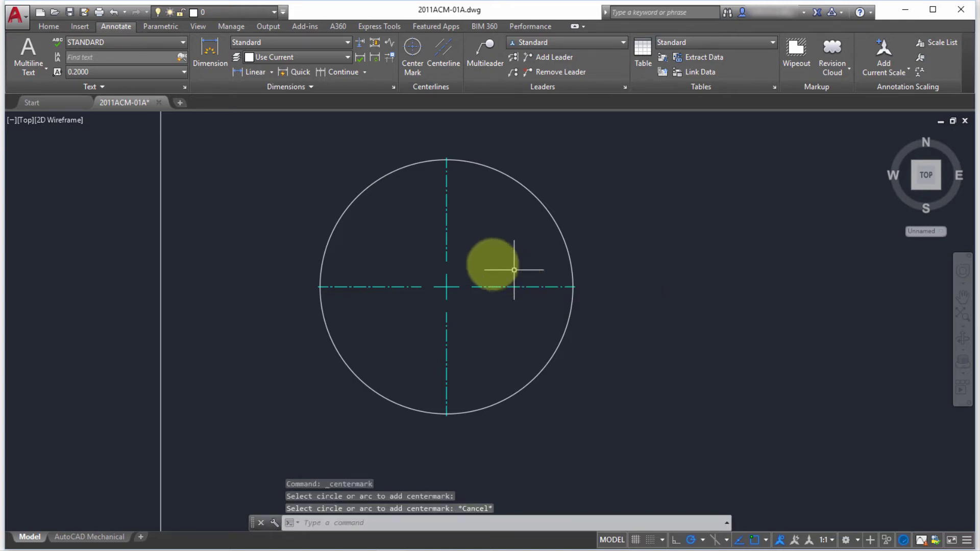
left_click(486, 269)
left_click(424, 311)
- Erase the test mark and set CENTERCROSSSIZE to .25x
key("Delete")
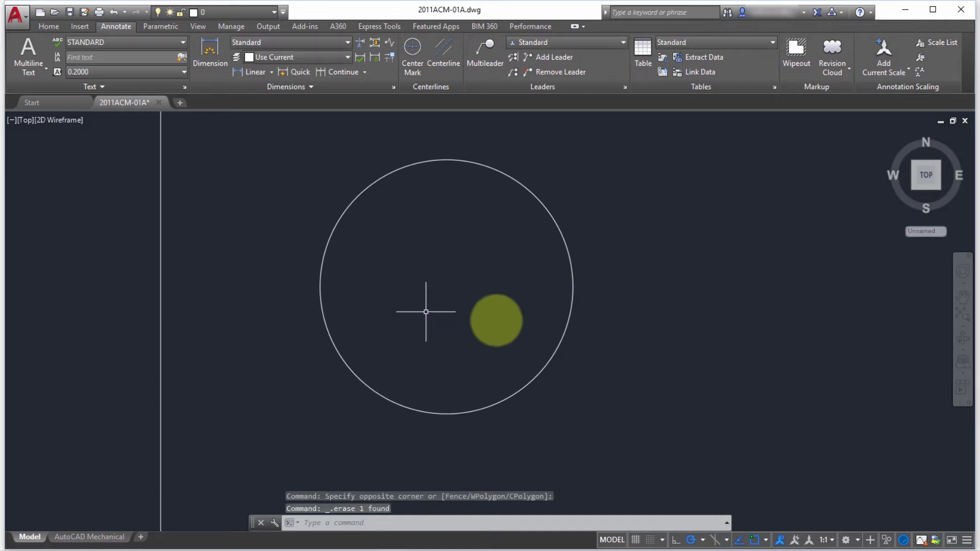
type("center")
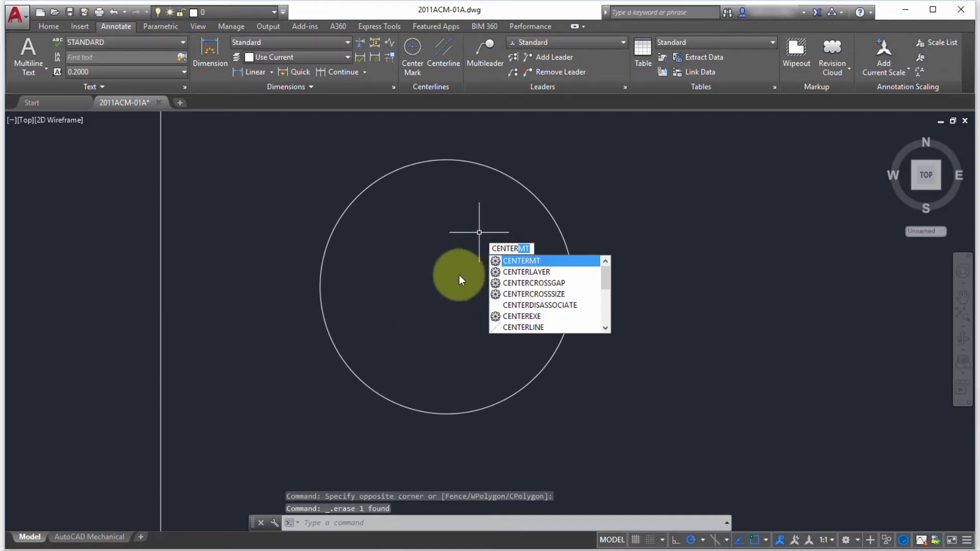
key("Down")
key("Down")
key("Down")
key("Return")
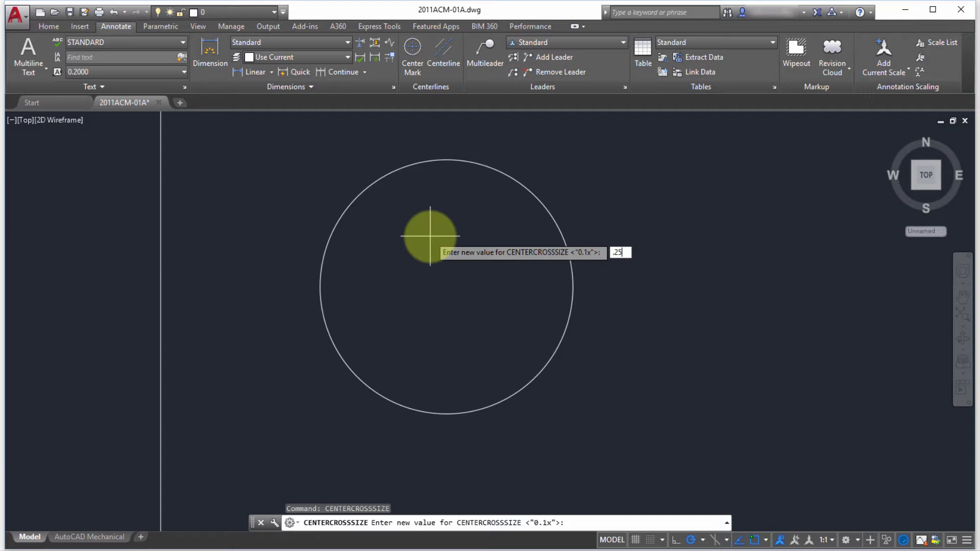
type(".25x")
key("Return")
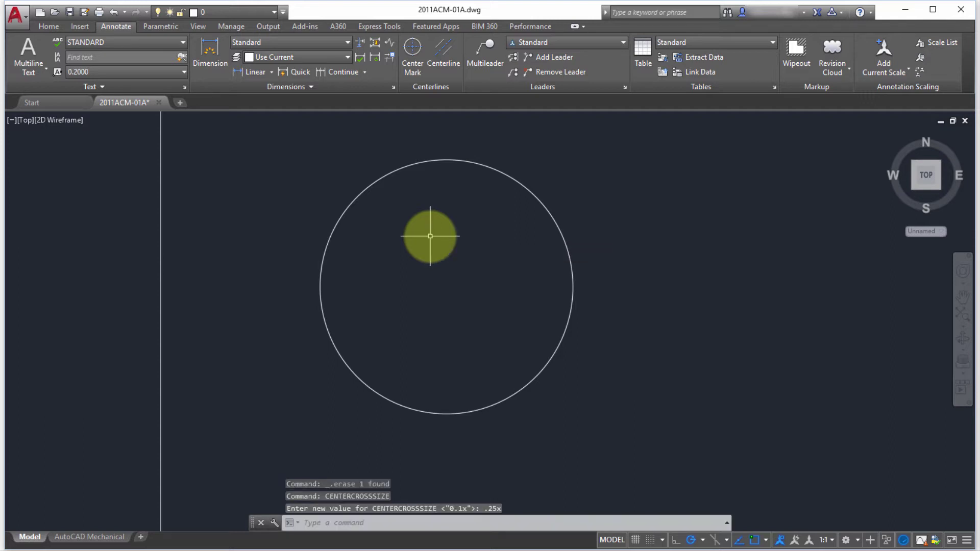
- Add a new center mark with the larger cross to the circle
left_click(413, 47)
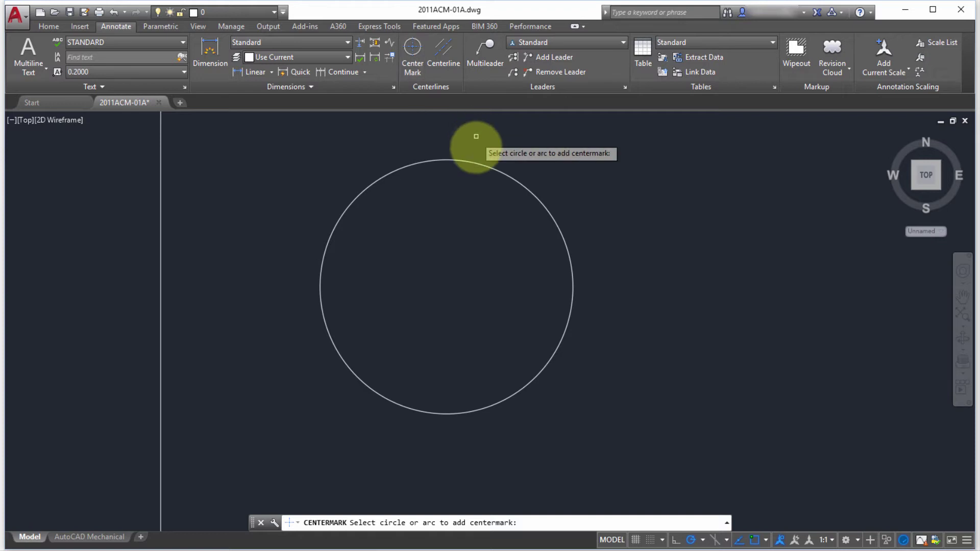
left_click(473, 161)
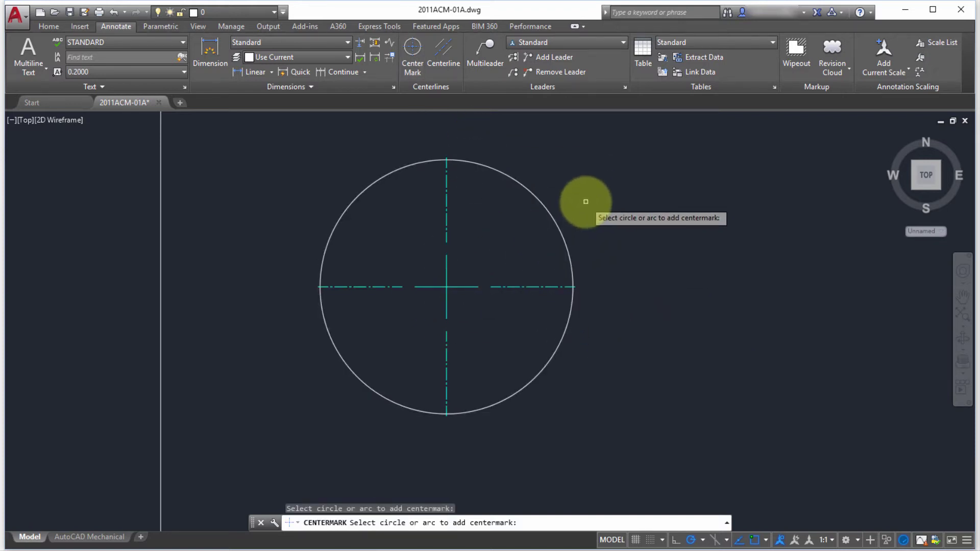
key("Escape")
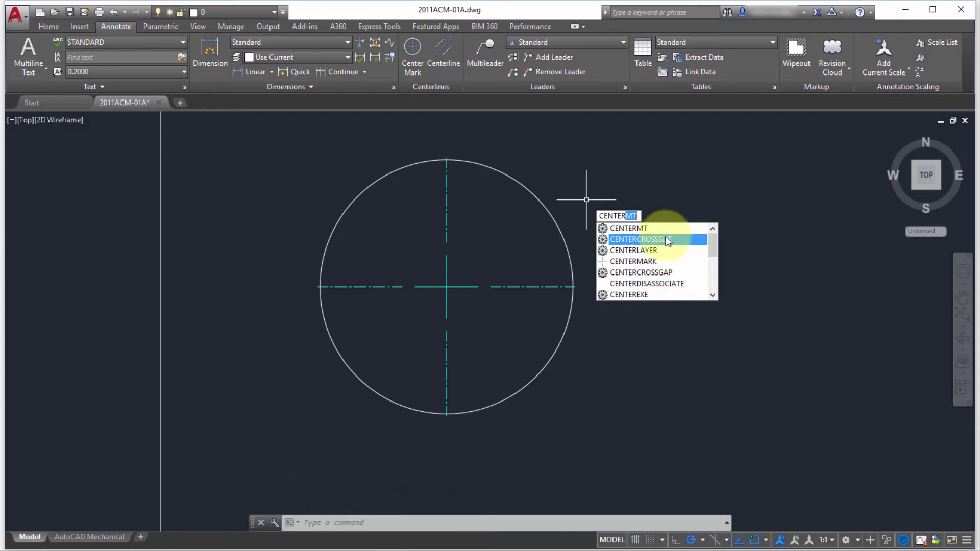
- Set CENTERCROSSGAP to .125x and re-create the circle's center mark
left_click(675, 276)
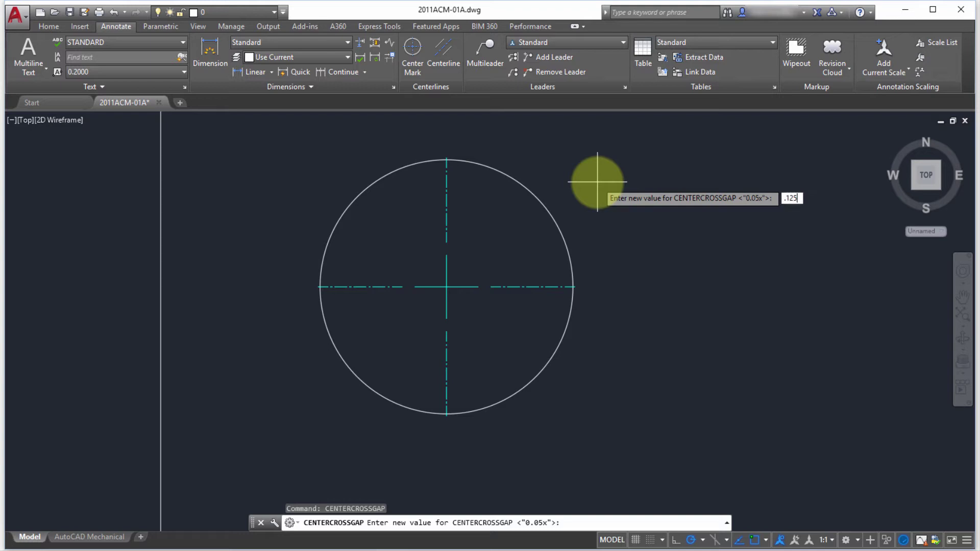
type(".125x")
key("Return")
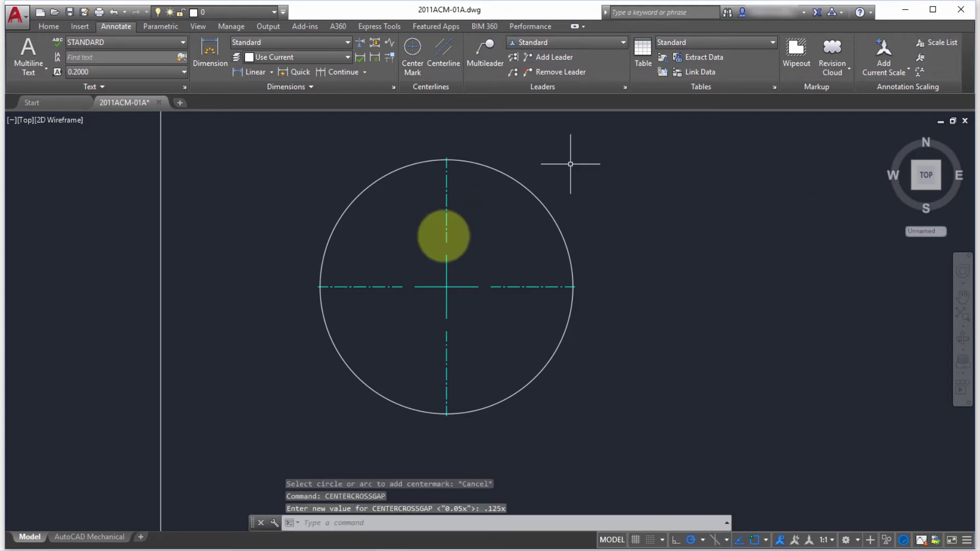
left_click(476, 273)
left_click(433, 306)
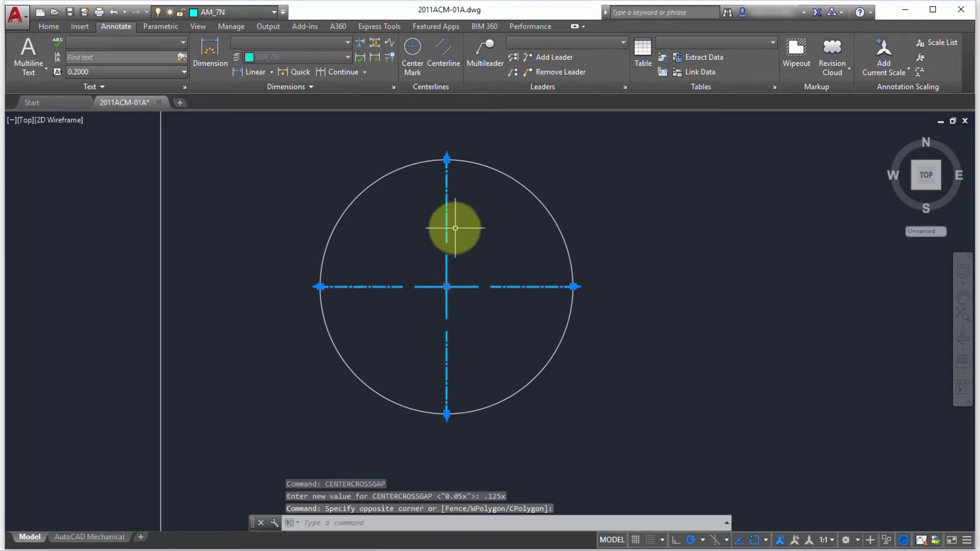
key("Delete")
left_click(415, 50)
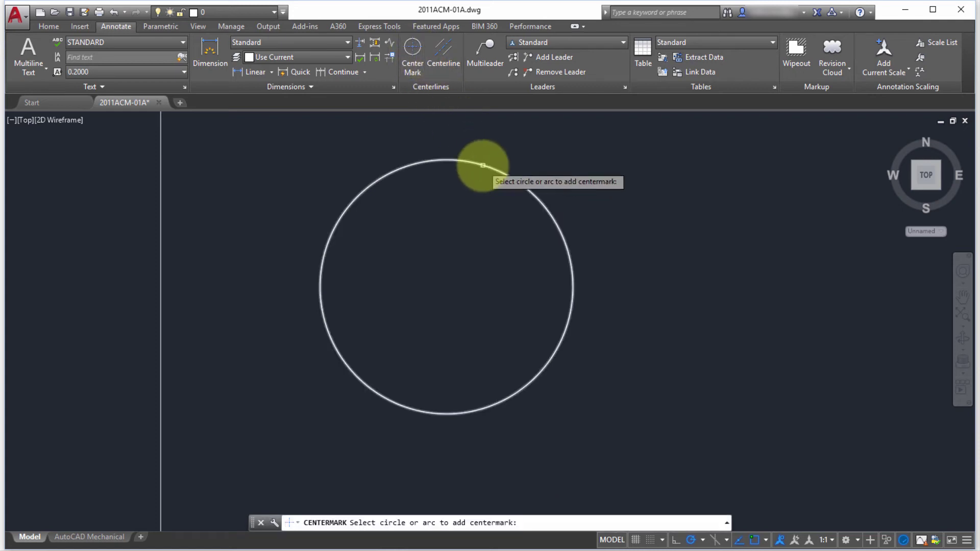
left_click(481, 166)
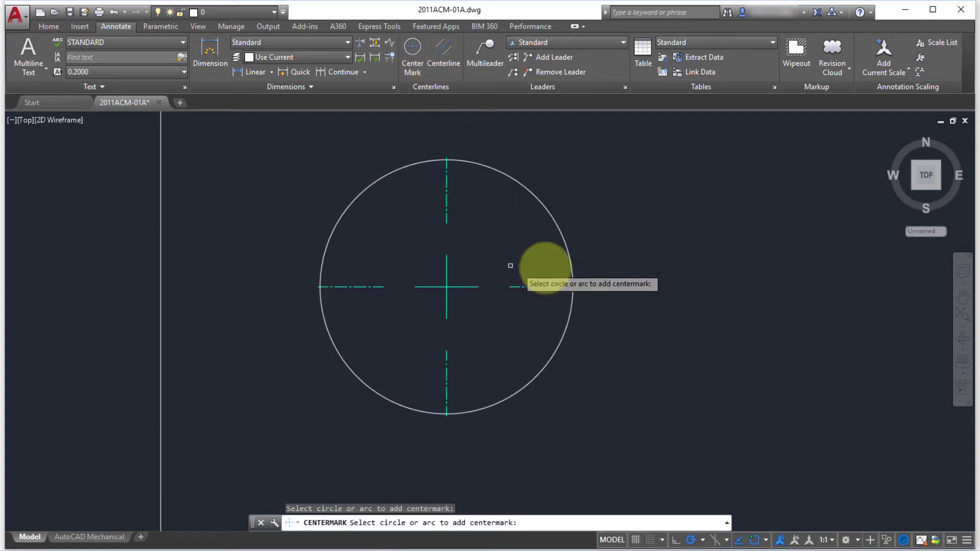
key("Return")
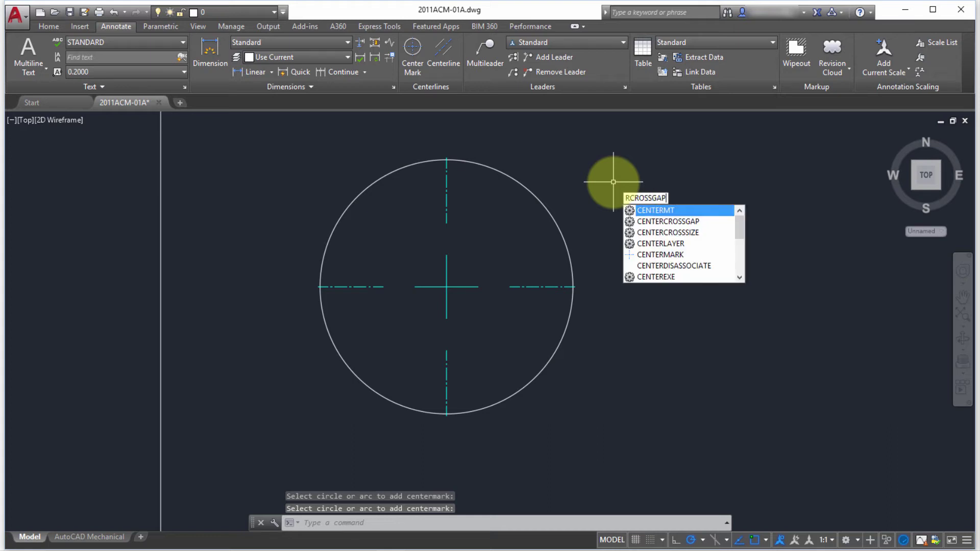
- Set CENTERMT to 1 and replace the circle's center mark with a new one
key("Down")
key("Down")
key("Down")
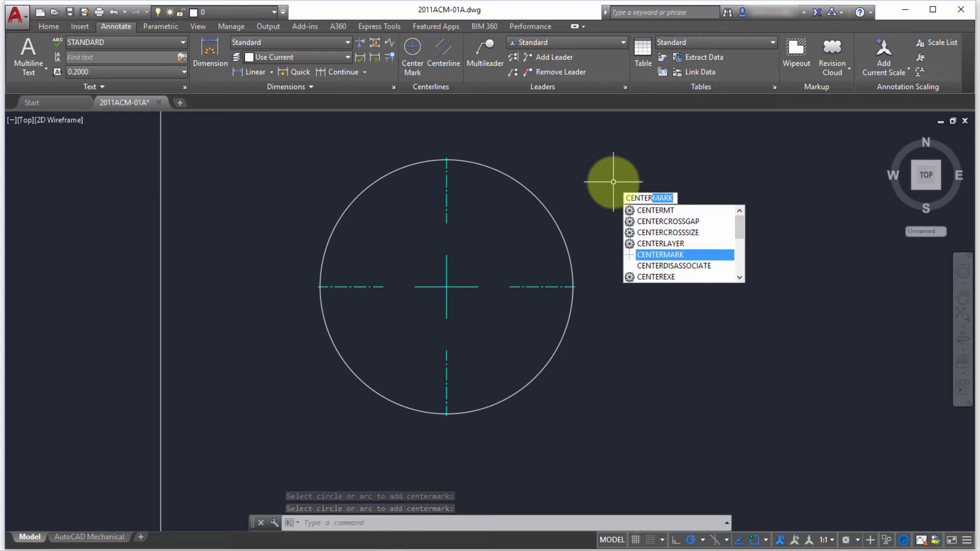
key("Up")
key("Up")
key("Up")
key("Up")
key("Return")
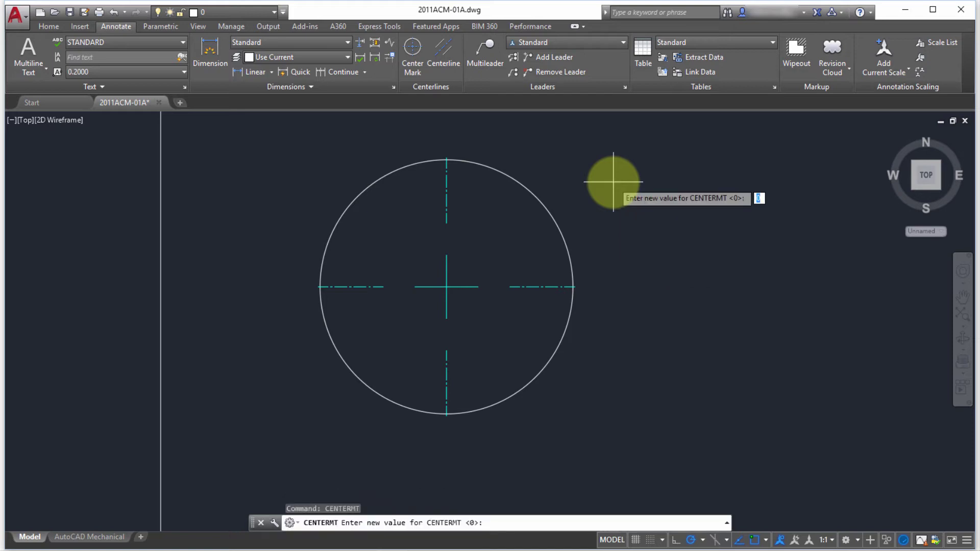
key("Return")
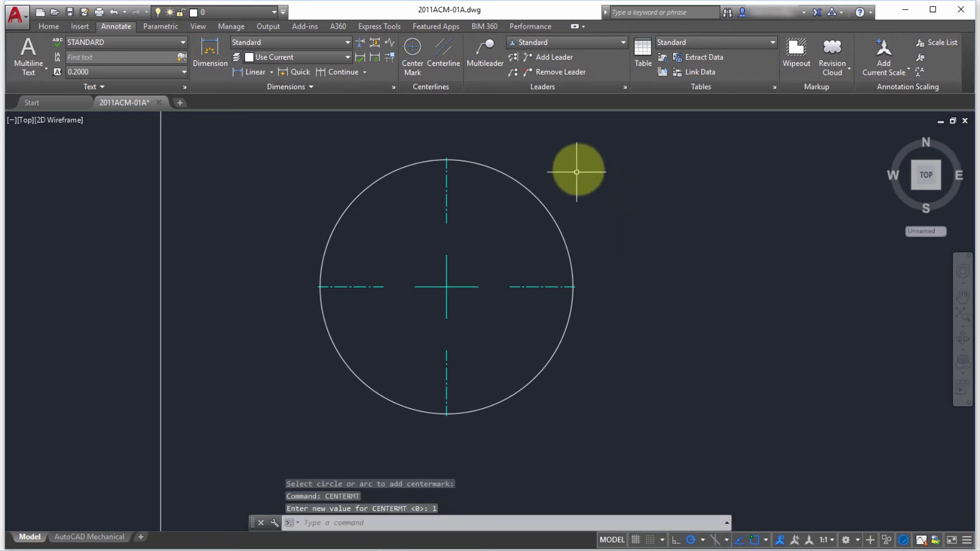
left_click(446, 278)
left_click(420, 301)
key("Delete")
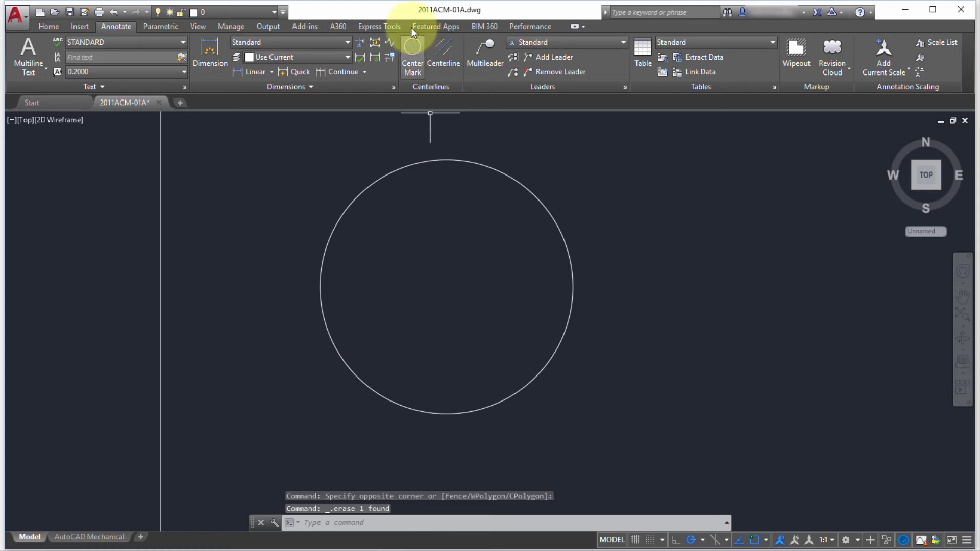
left_click(412, 51)
left_click(466, 162)
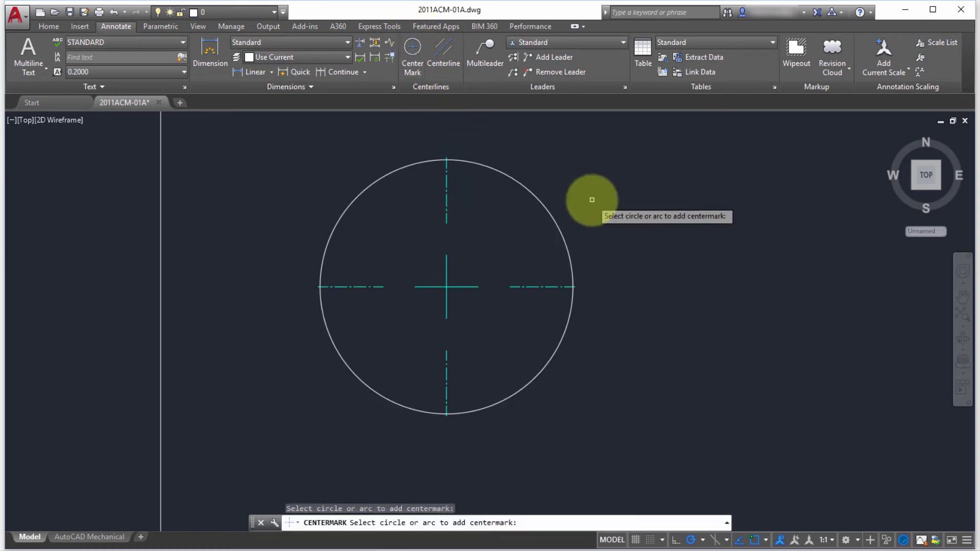
- Pan to the bolted plate and add a centerline between its upper and lower horizontal edges
key("Escape")
scroll(591, 196, "down", 6)
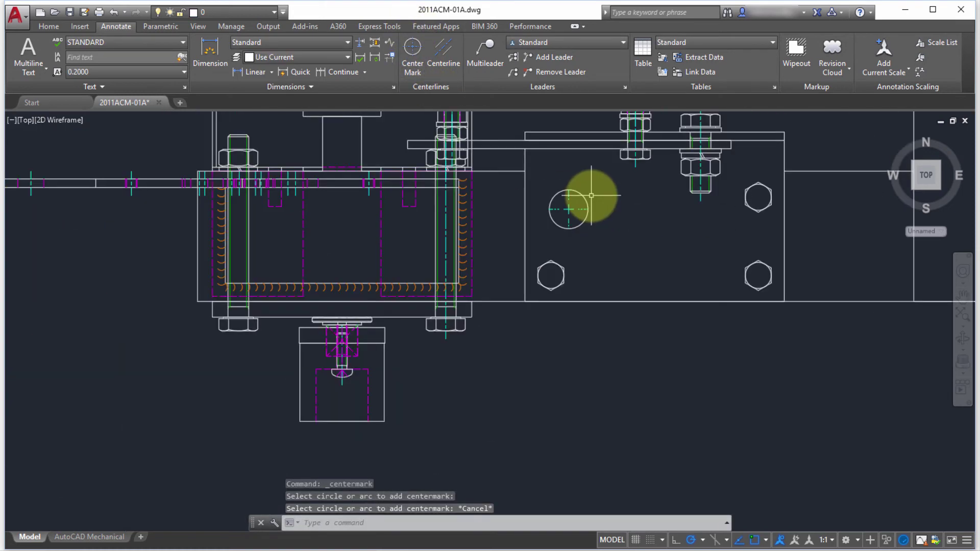
middle_click_drag(591, 195, 403, 272)
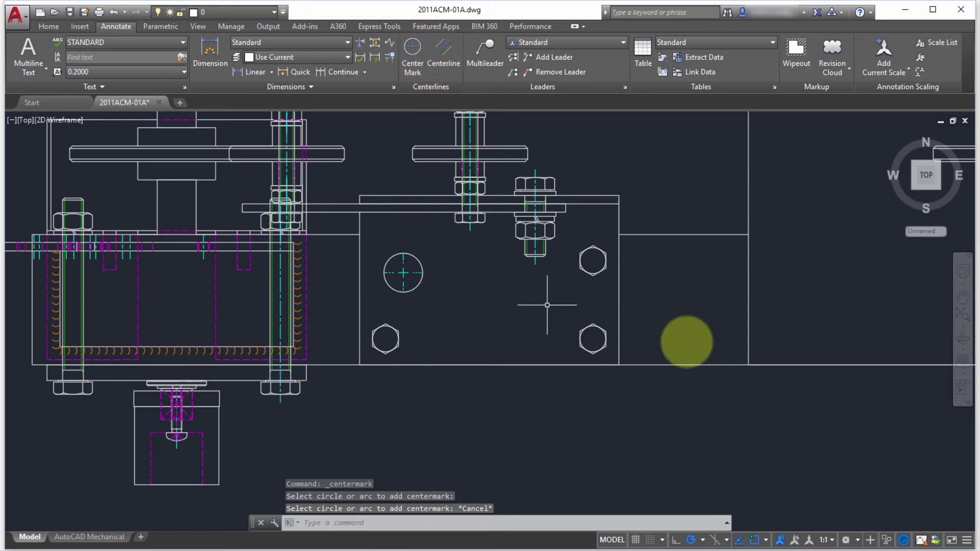
middle_click_drag(689, 312, 612, 340)
left_click(451, 50)
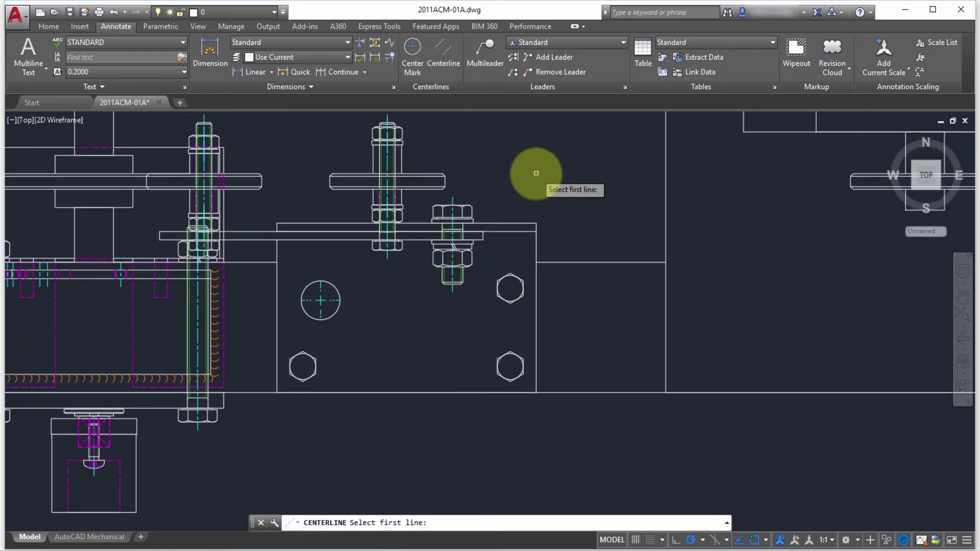
left_click(567, 262)
left_click(564, 393)
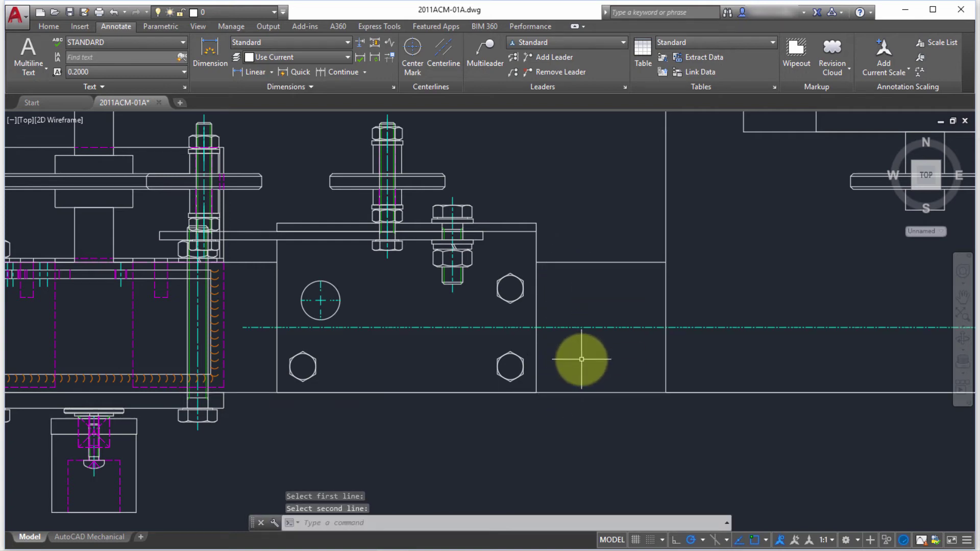
scroll(581, 355, "down", 2)
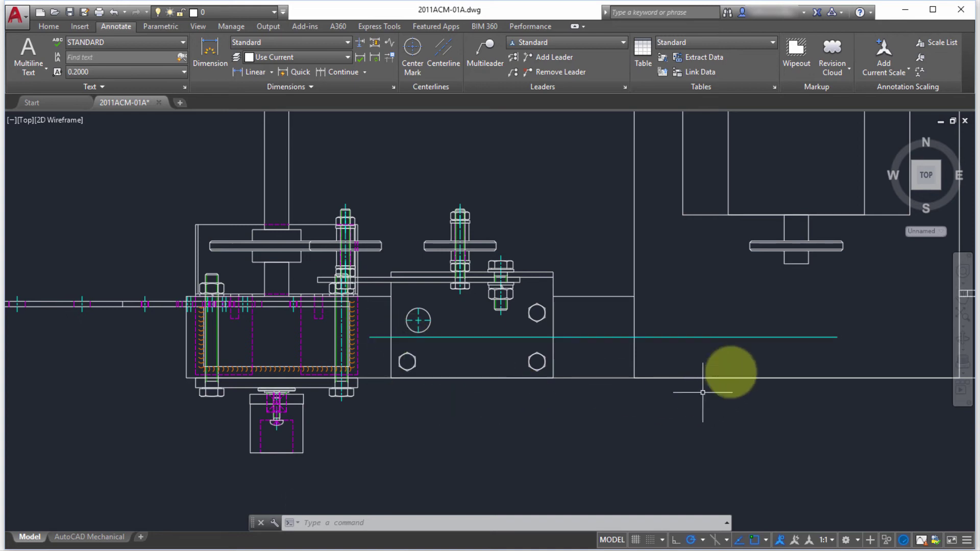
- Grip-stretch the plate centerline's right end outward, then pull it back to a shorter length
left_click(744, 337)
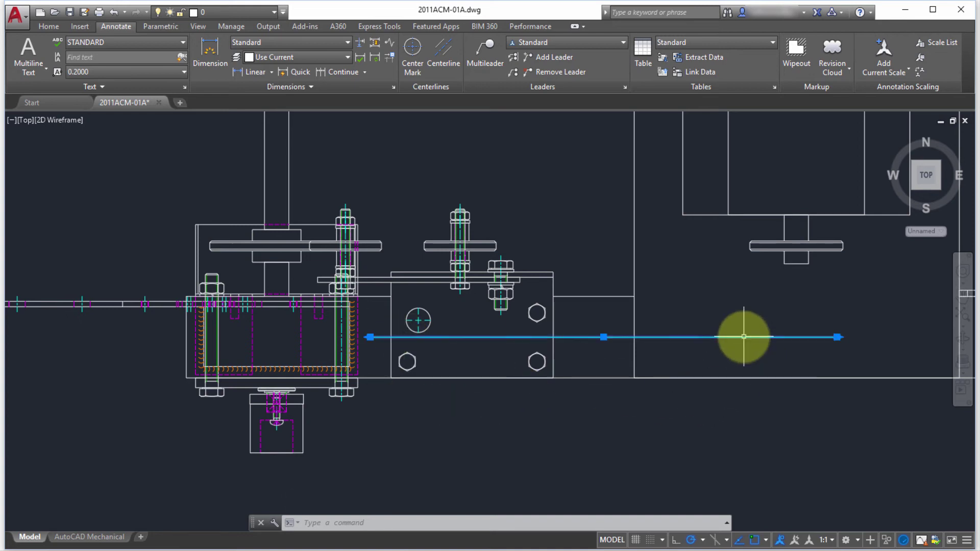
left_click(836, 337)
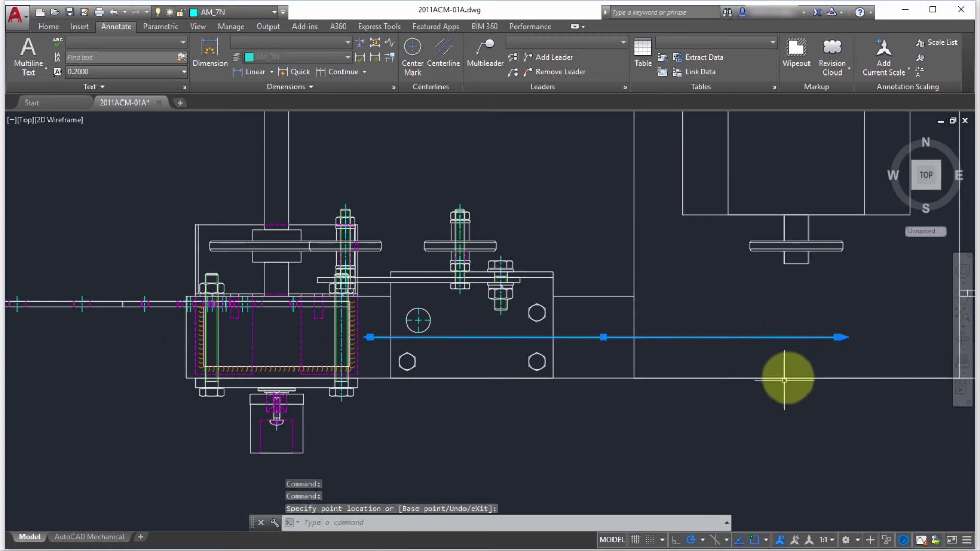
left_click(848, 337)
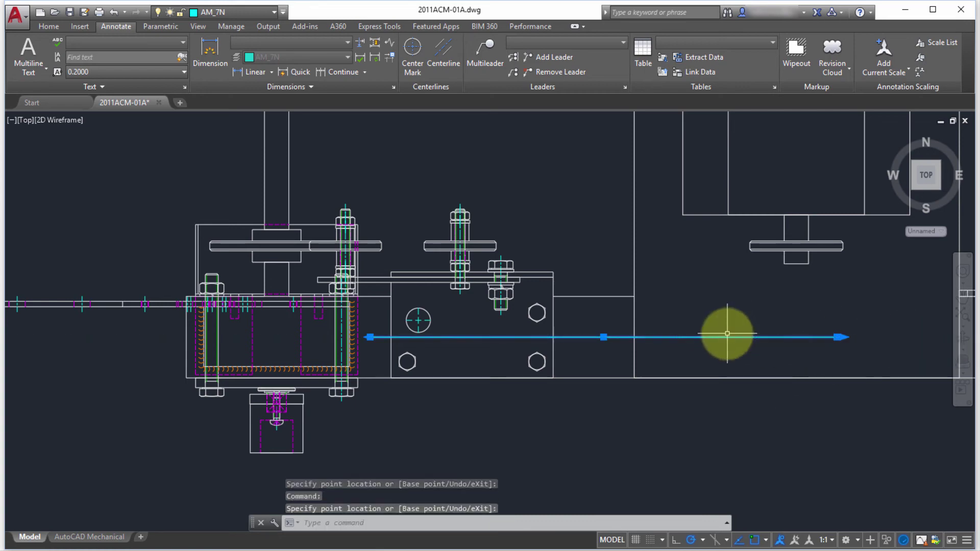
left_click(840, 337)
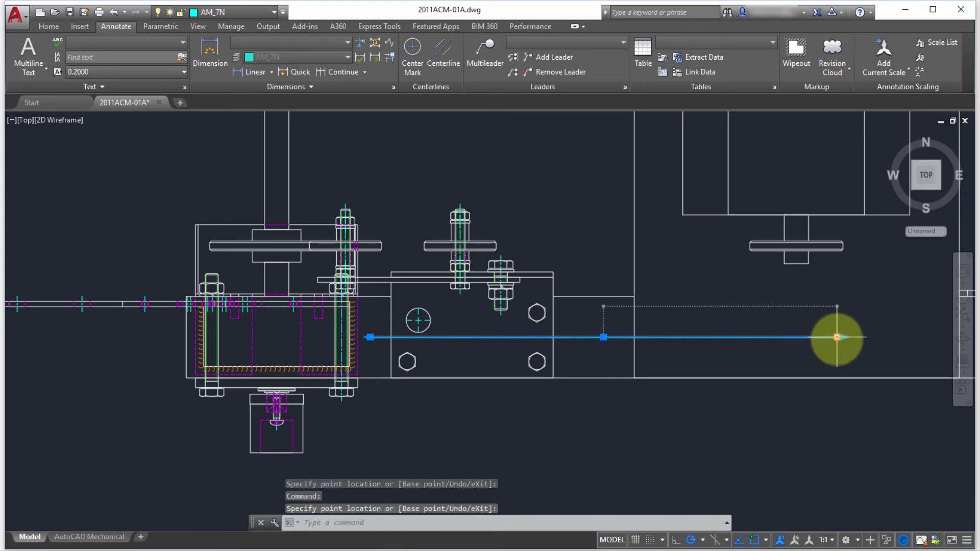
left_click(711, 337)
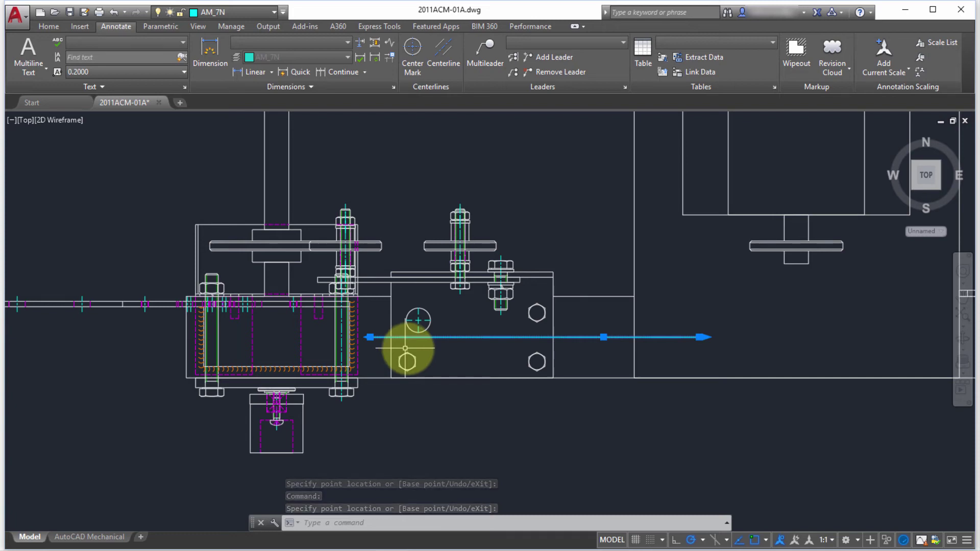
- With layer 0 current, draw two angled lines with LINE near the lower left
scroll(473, 366, "down", 3)
scroll(504, 360, "up", 4)
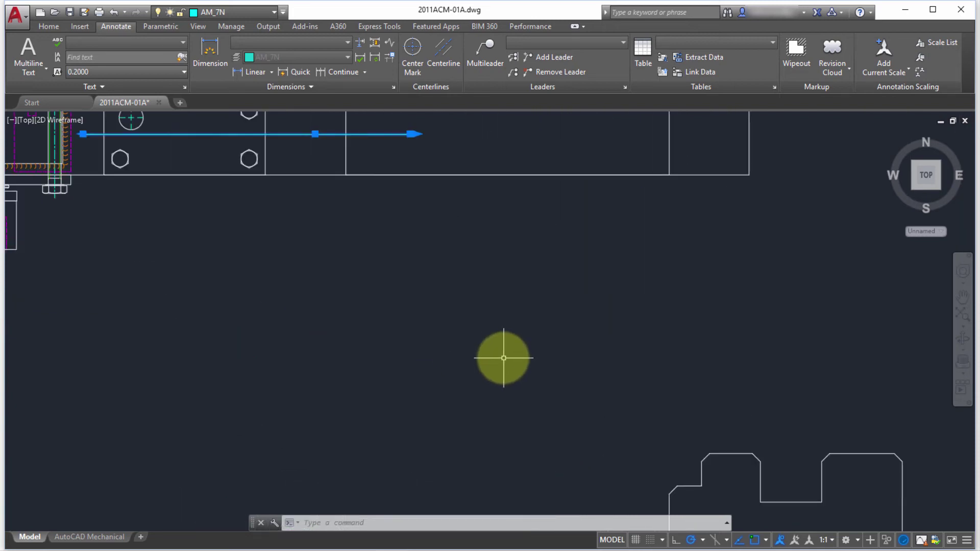
left_click(226, 13)
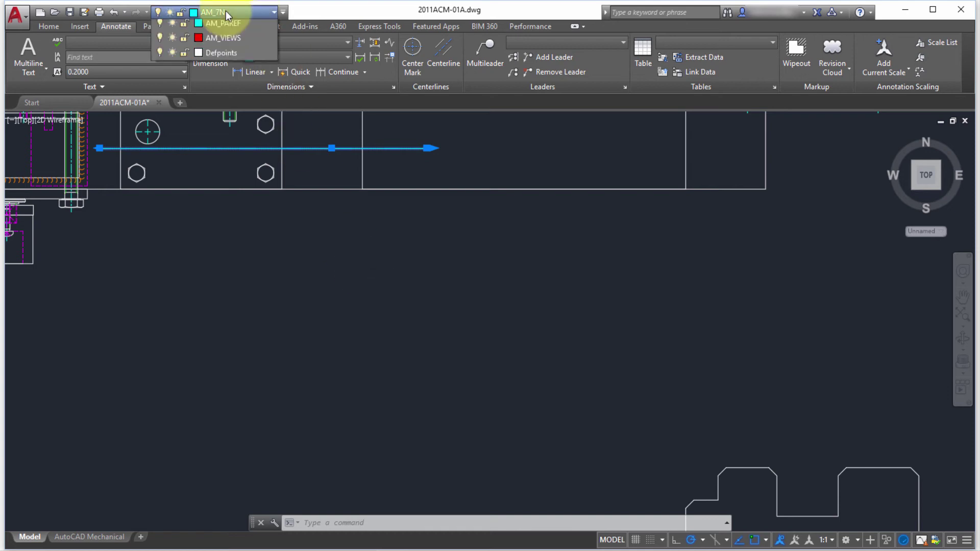
key("Escape")
key("Escape")
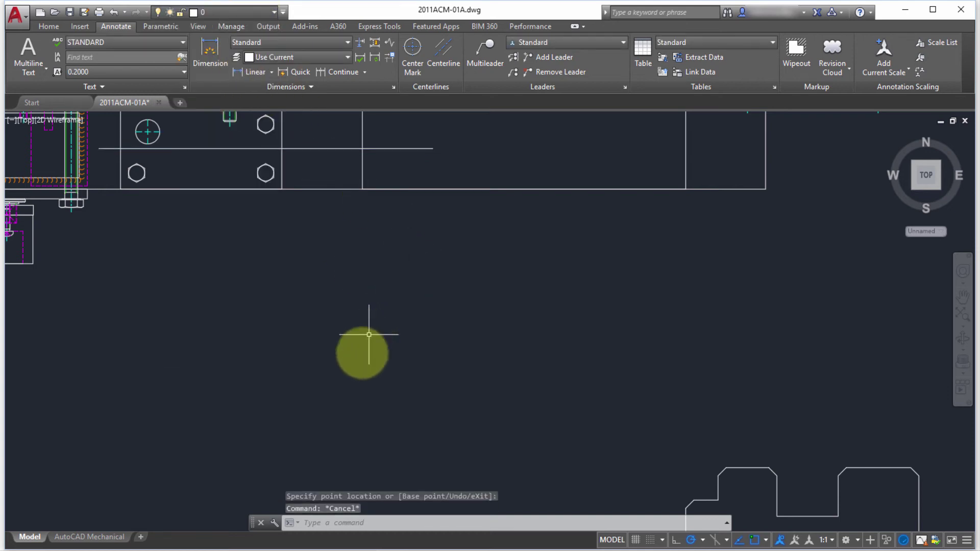
type("l")
key("Return")
left_click(343, 374)
left_click(419, 233)
key("Return")
key("Return")
left_click(352, 404)
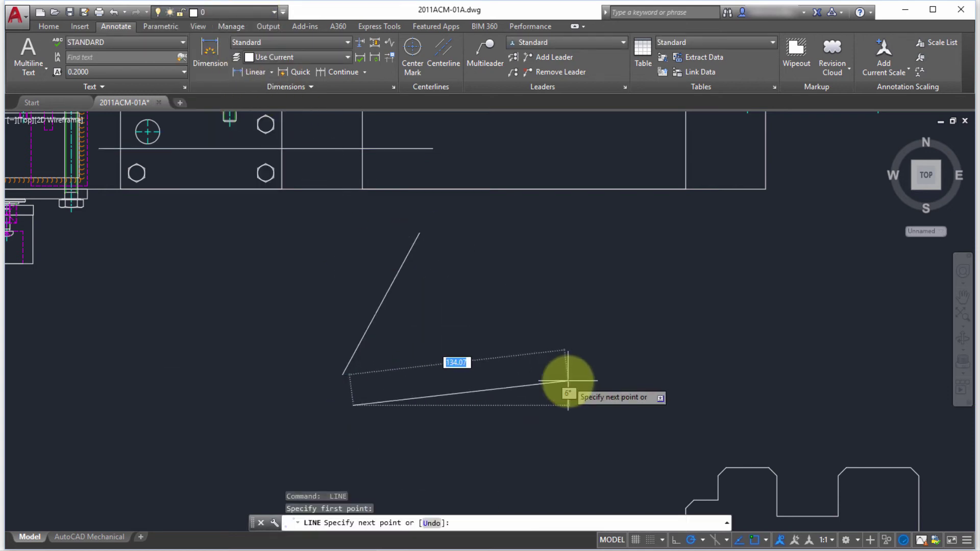
left_click(567, 380)
key("Escape")
- Add a centerline between the two lines, then swing the lower line's end up so it re-aims
left_click(443, 51)
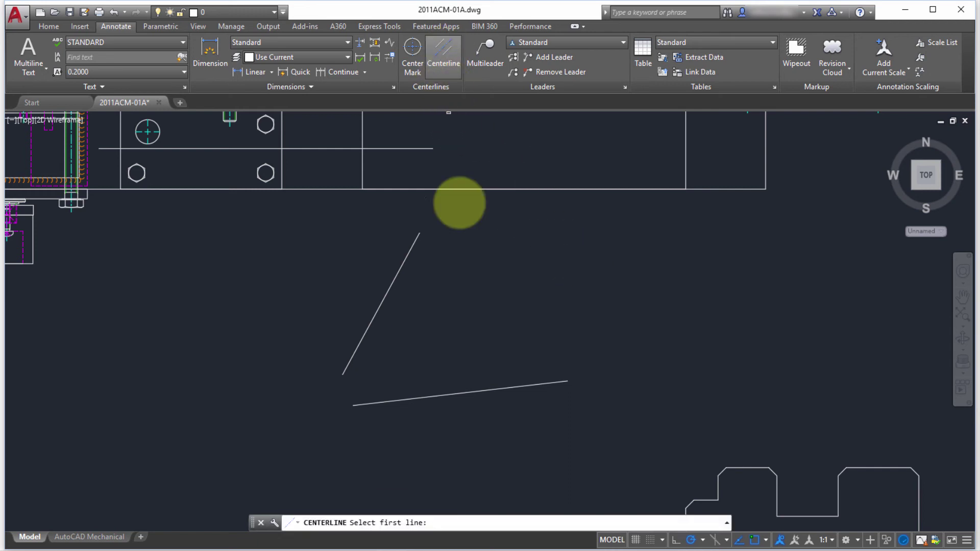
left_click(451, 394)
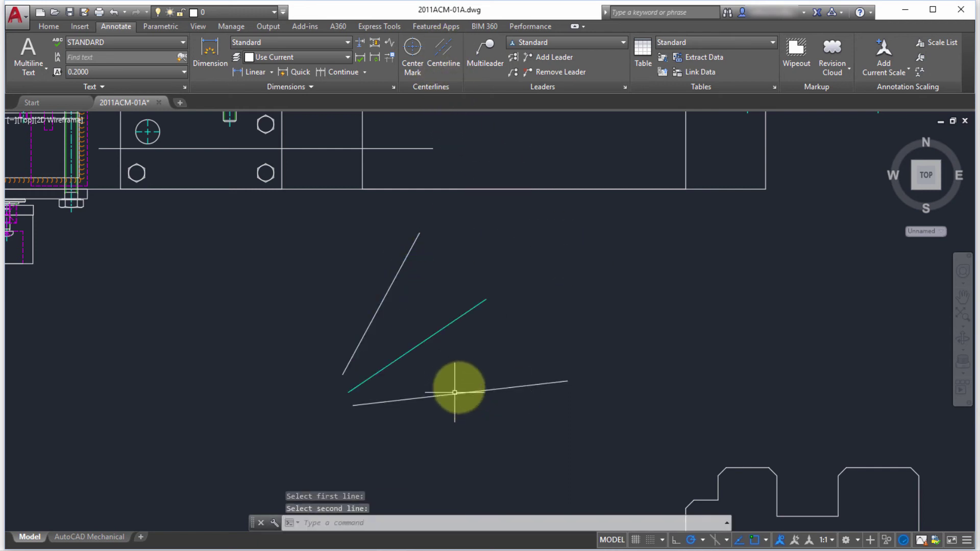
left_click(554, 384)
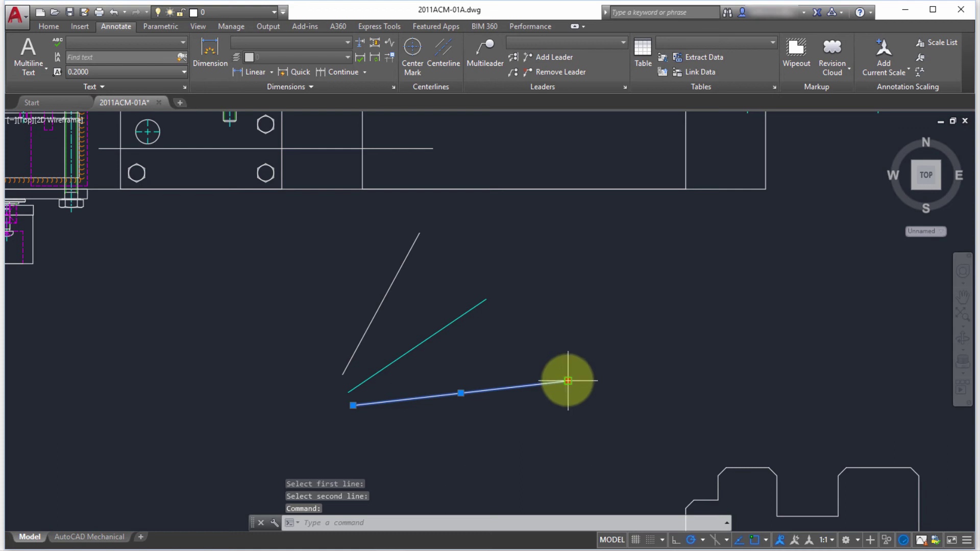
left_click(564, 381)
left_click(528, 330)
left_click(529, 330)
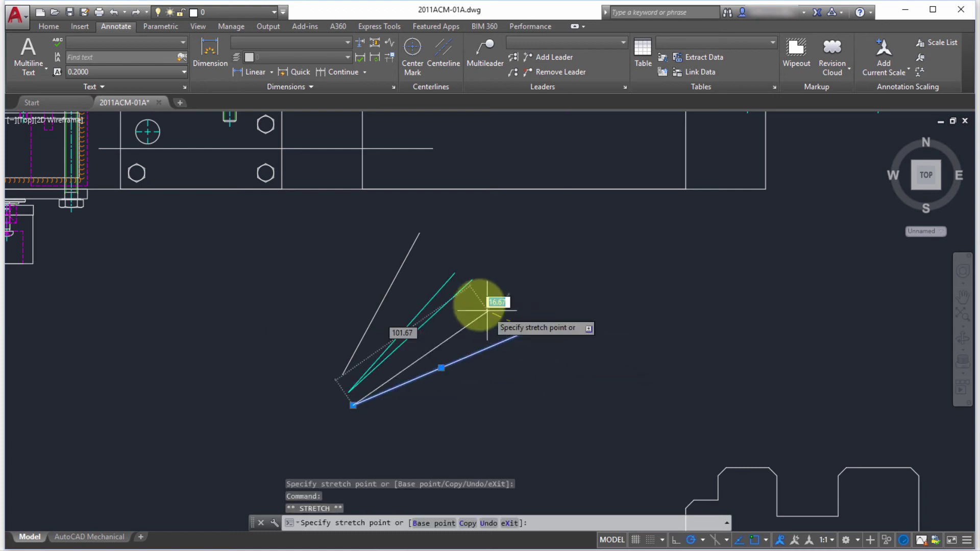
left_click(479, 304)
key("Escape")
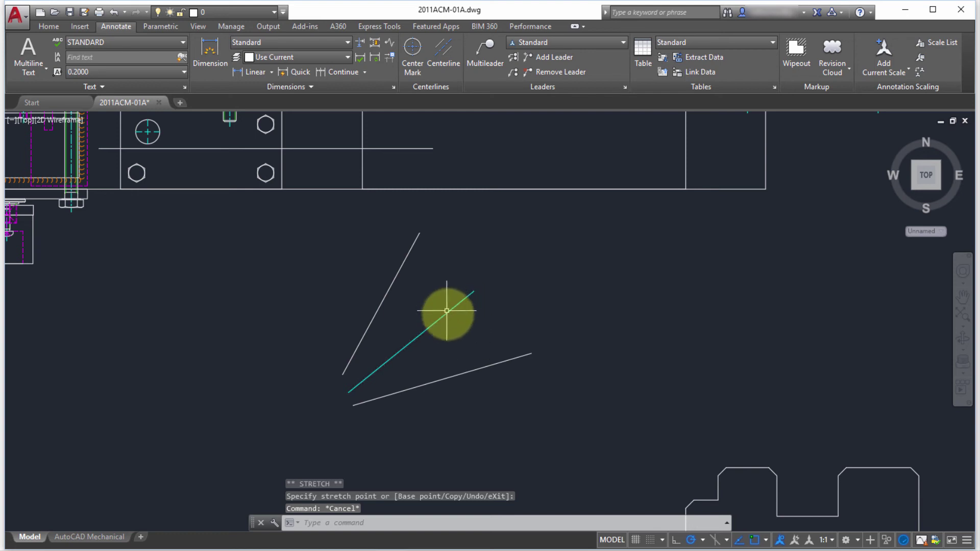
left_click(463, 299)
- Lengthen the centerline upward and re-angle the lower line so the centerline follows
left_click(474, 291)
left_click(560, 254)
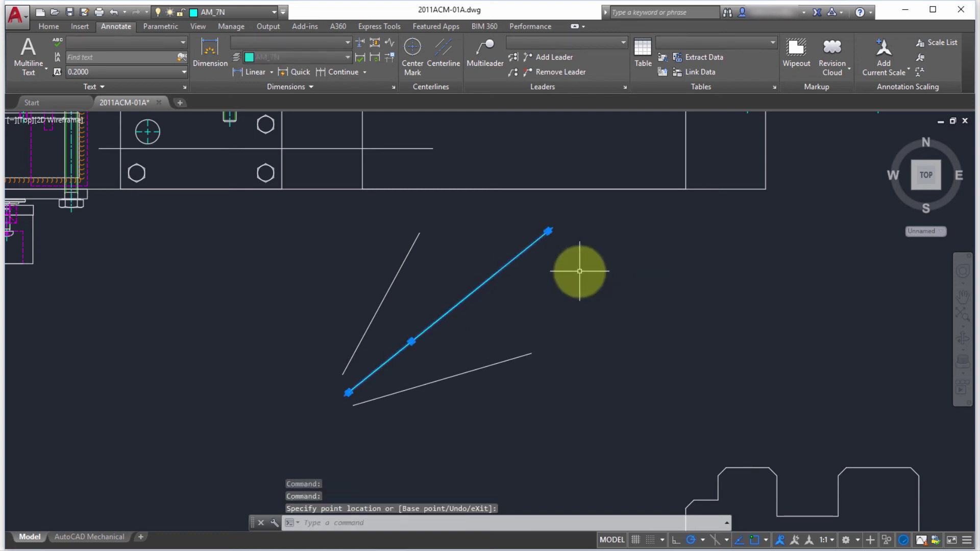
key("Escape")
left_click(532, 356)
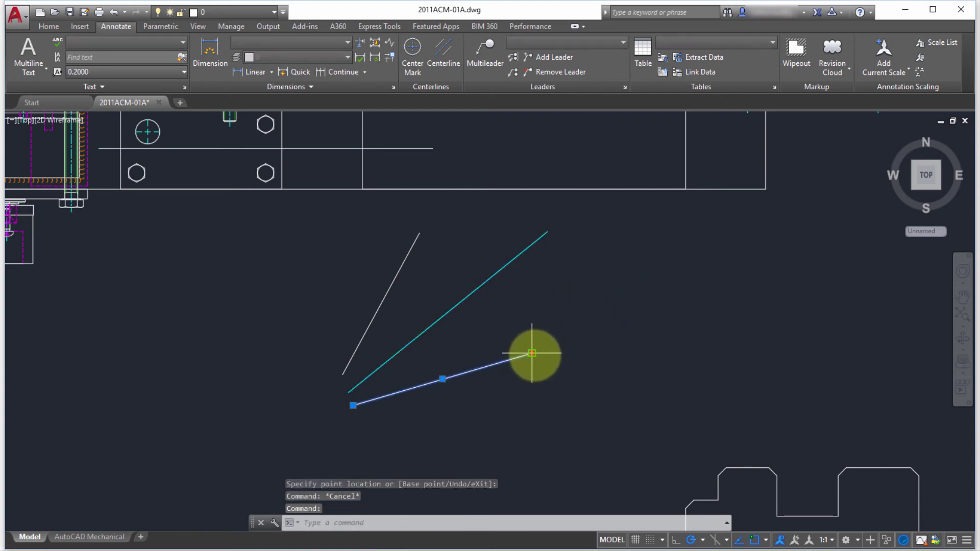
left_click(531, 354)
left_click(518, 321)
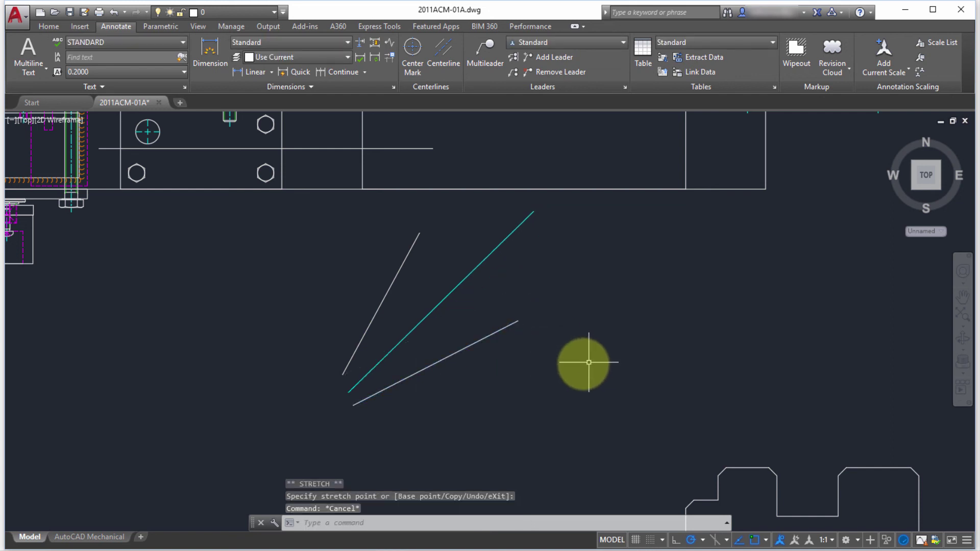
- Select and erase the lower line, disassociating the centerline
left_click(489, 338)
left_click(492, 313)
left_click(494, 354)
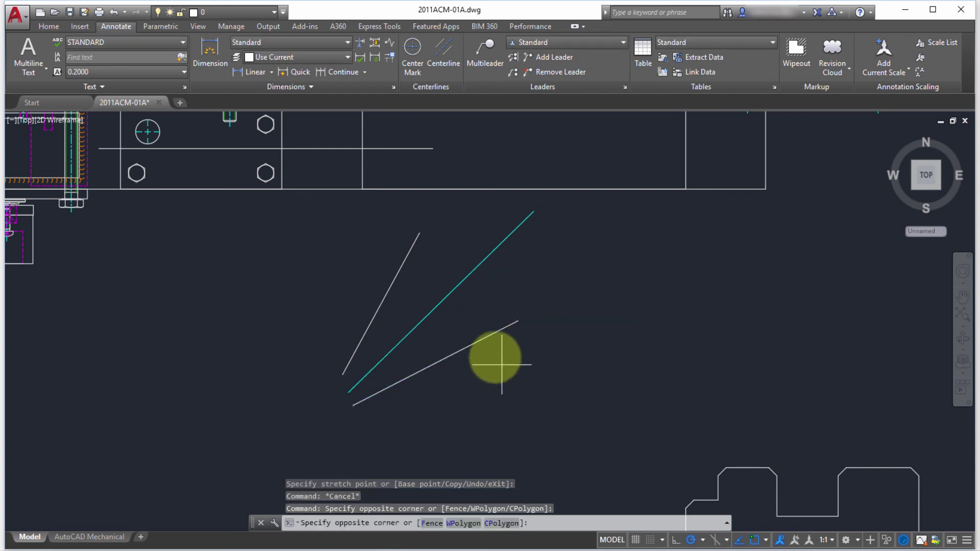
left_click(535, 312)
key("Delete")
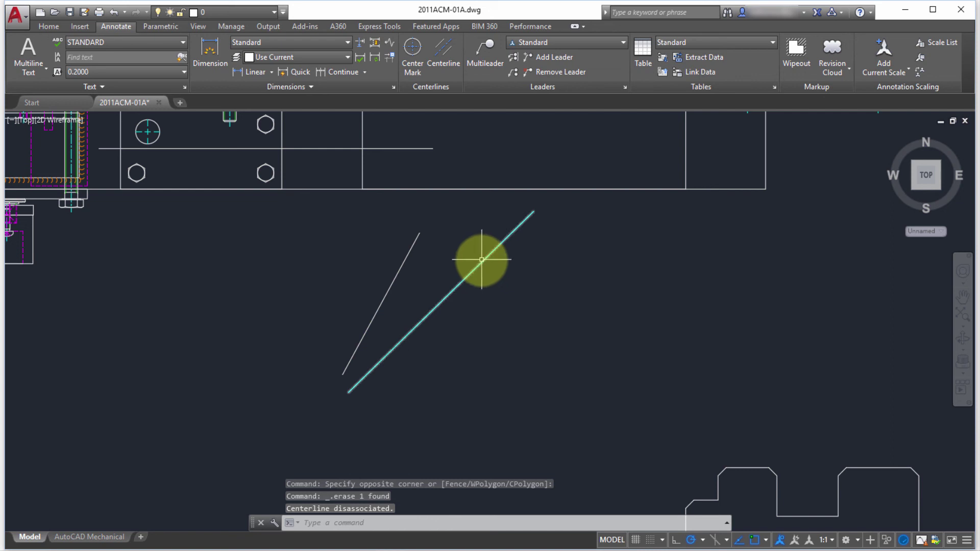
- Check the disassociated centerline, then stretch the remaining line's top end nearly vertical
left_click(481, 261)
left_click(530, 215)
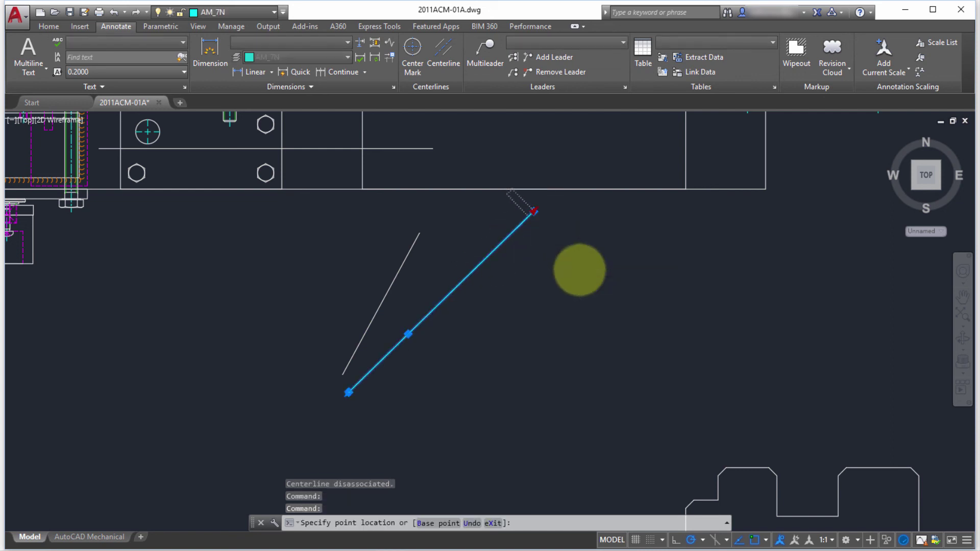
key("Escape")
left_click(408, 250)
left_click(417, 233)
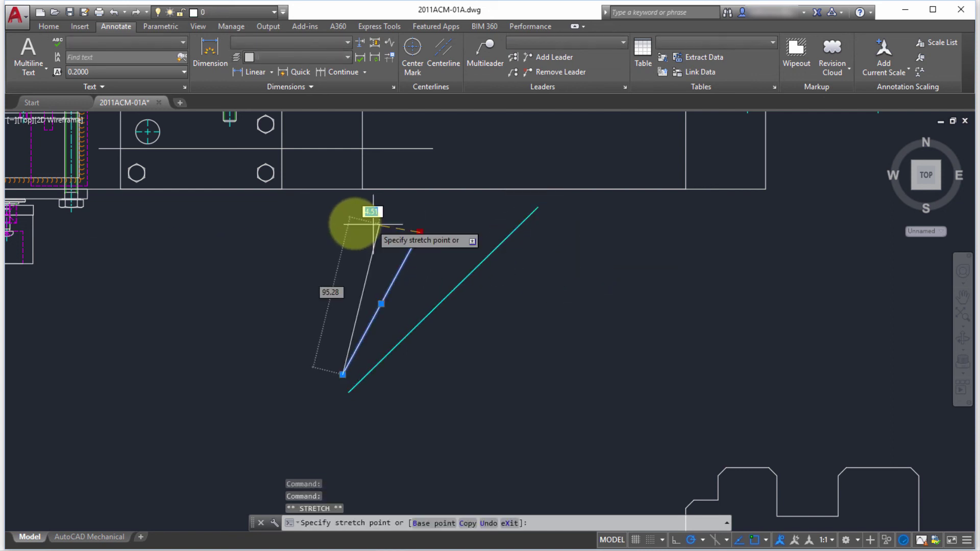
left_click(355, 224)
key("Escape")
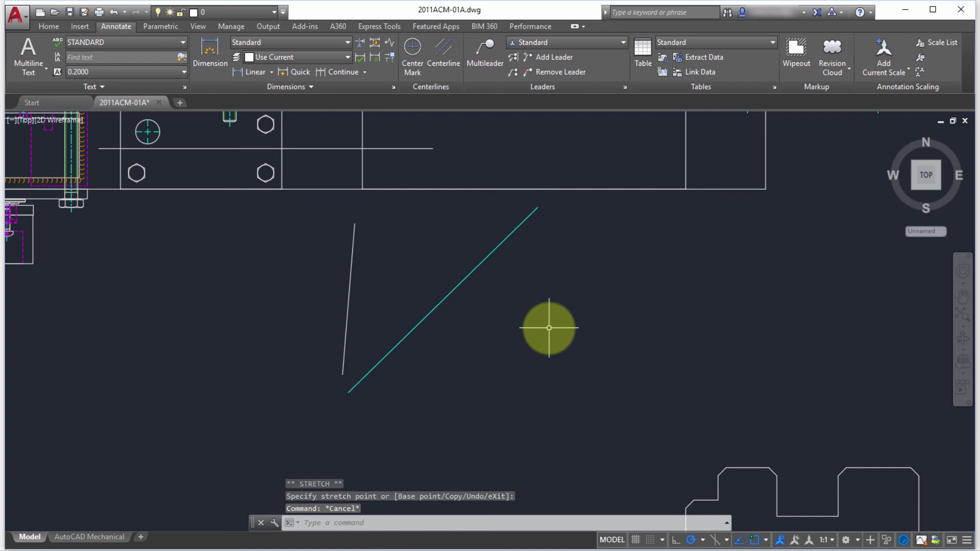